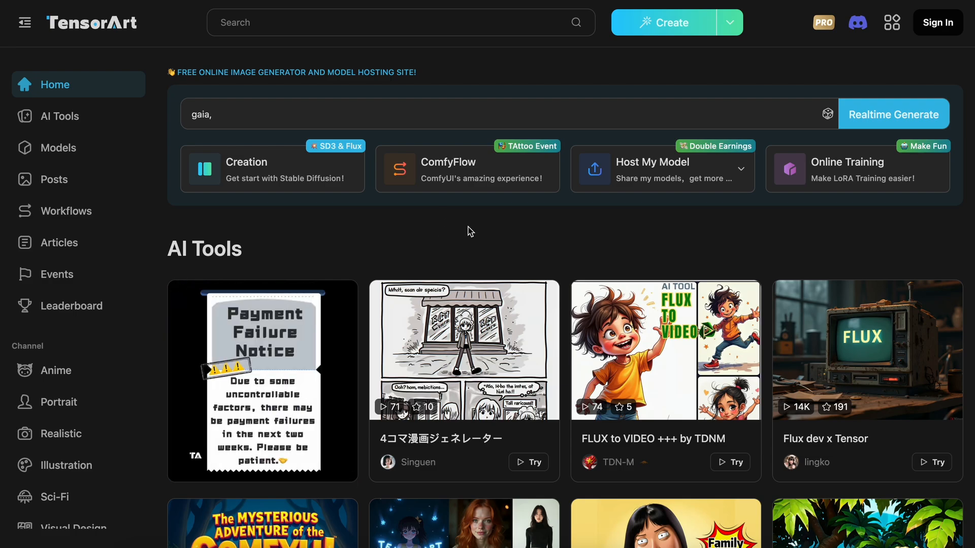
- Look through the AI Tools, Models and Articles sections of the home page
{"action": "scroll", "coordinate": [471, 232], "scroll_direction": "down", "scroll_amount": 6}
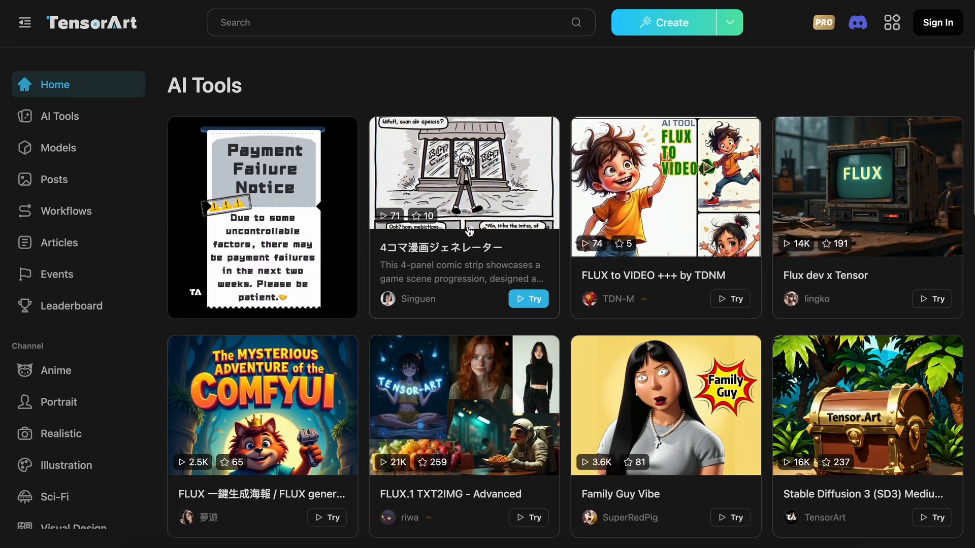
{"action": "scroll", "coordinate": [469, 232], "scroll_direction": "down", "scroll_amount": 8}
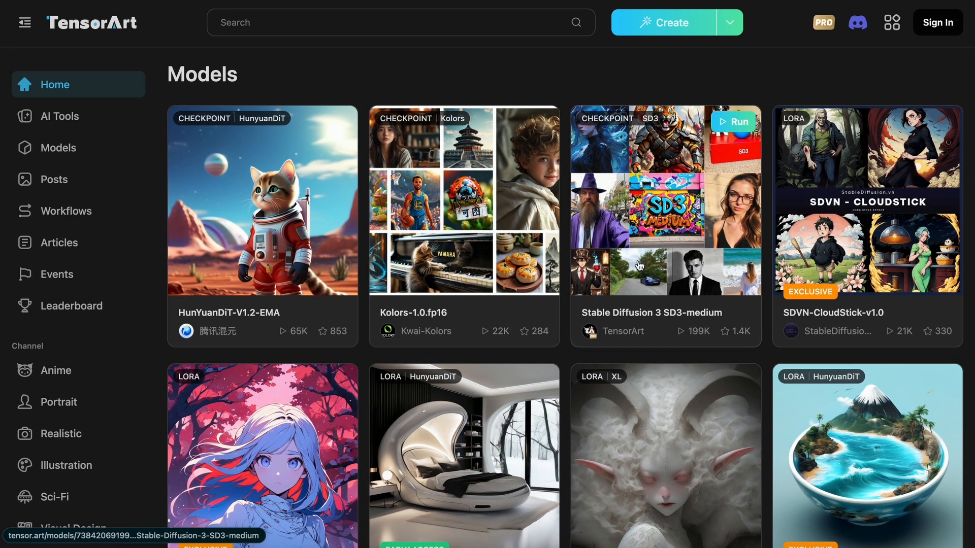
{"action": "scroll", "coordinate": [637, 264], "scroll_direction": "down", "scroll_amount": 2}
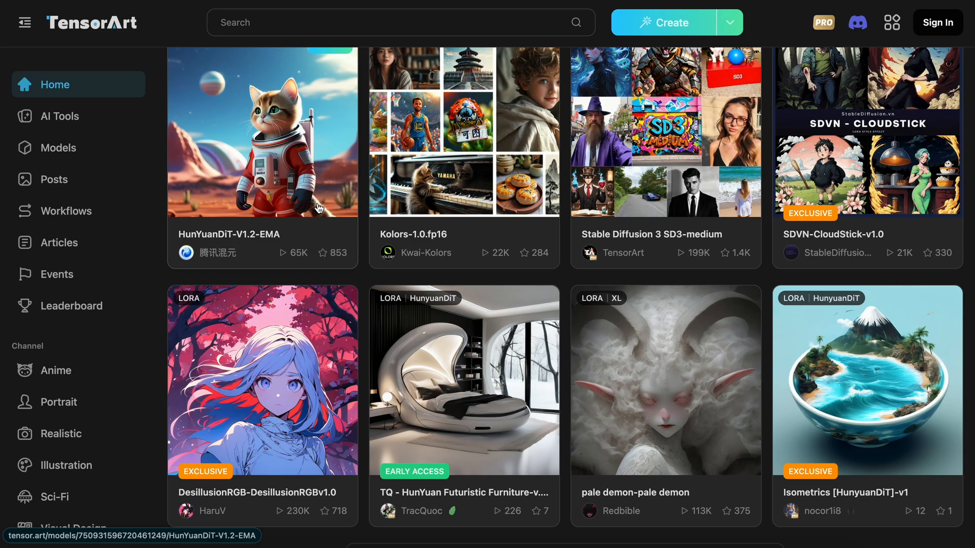
{"action": "scroll", "coordinate": [460, 360], "scroll_direction": "down", "scroll_amount": 4}
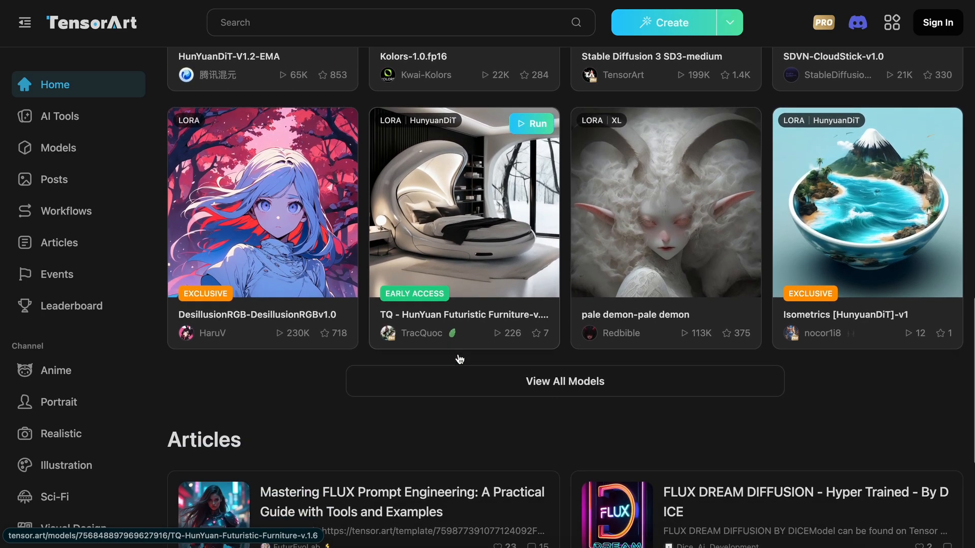
{"action": "scroll", "coordinate": [459, 359], "scroll_direction": "up", "scroll_amount": 3}
{"action": "scroll", "coordinate": [460, 360], "scroll_direction": "down", "scroll_amount": 5}
{"action": "scroll", "coordinate": [460, 360], "scroll_direction": "up", "scroll_amount": 1}
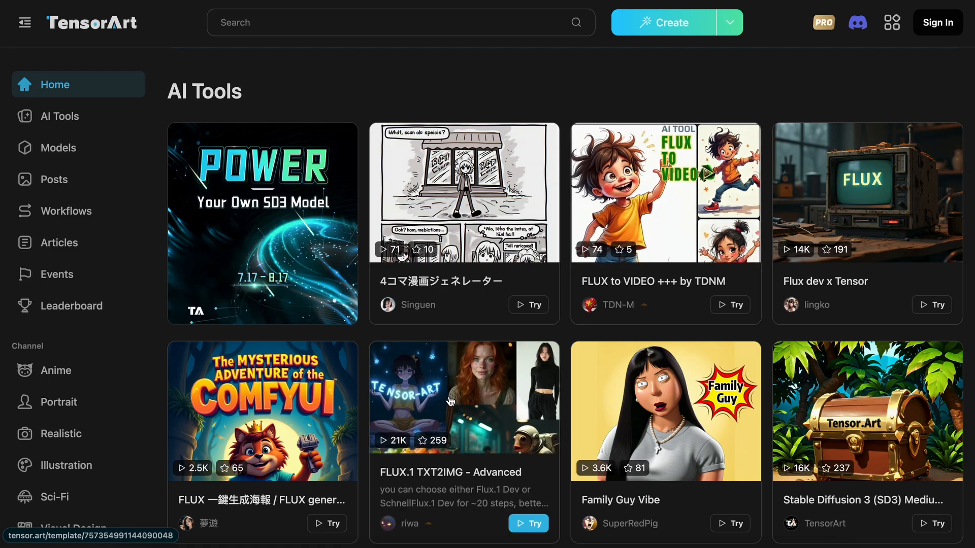
{"action": "scroll", "coordinate": [838, 63], "scroll_direction": "up", "scroll_amount": 3}
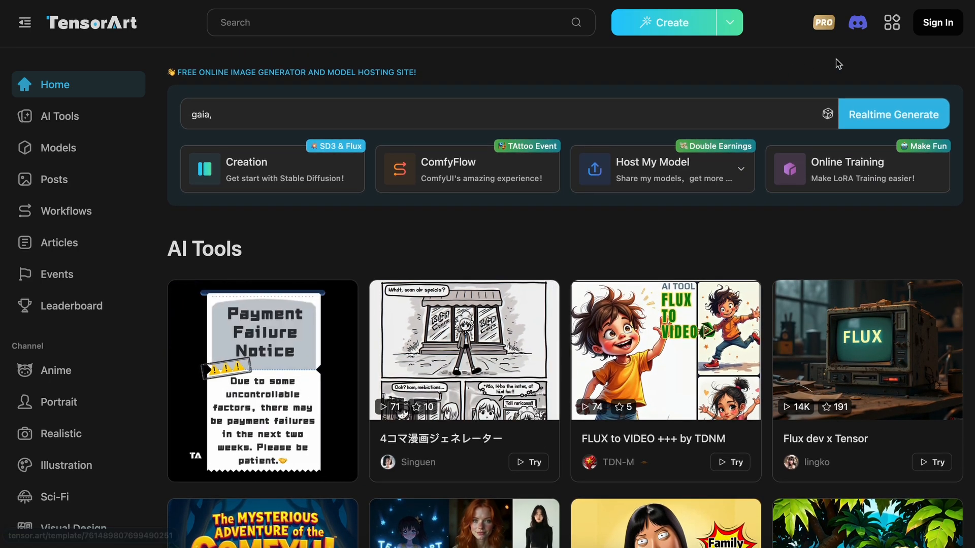
- Check the available sign-in options, and close the sign-in dialog
{"action": "left_click", "coordinate": [927, 23]}
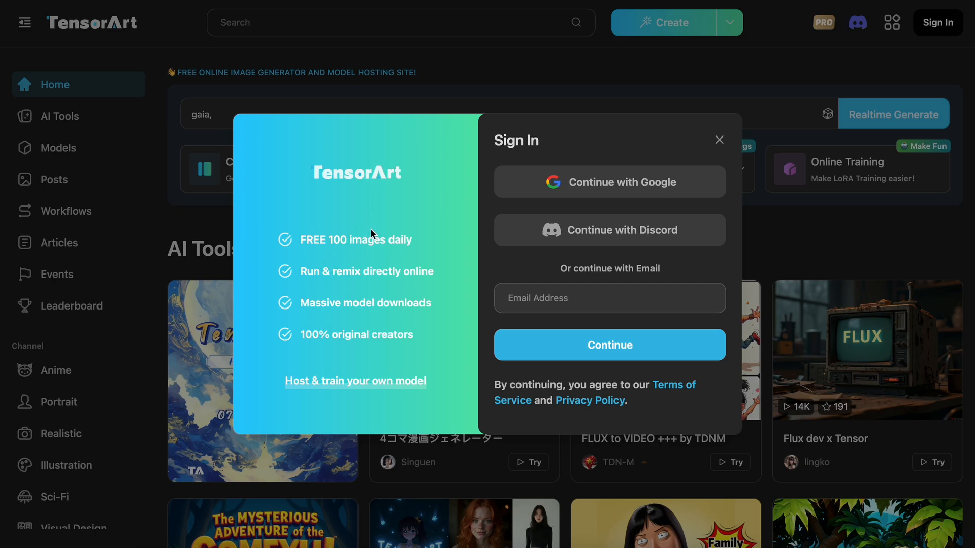
{"action": "left_click", "coordinate": [719, 141]}
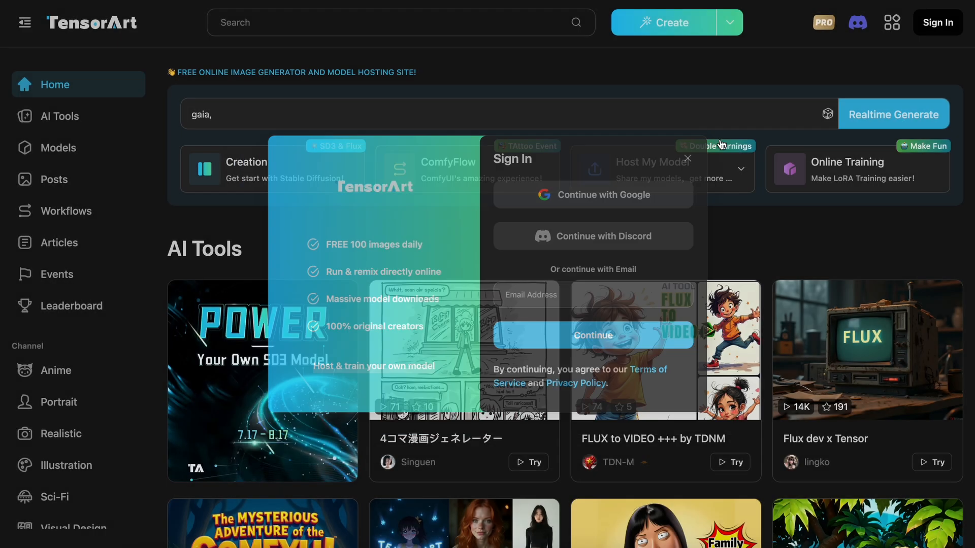
{"action": "mouse_move", "coordinate": [702, 211]}
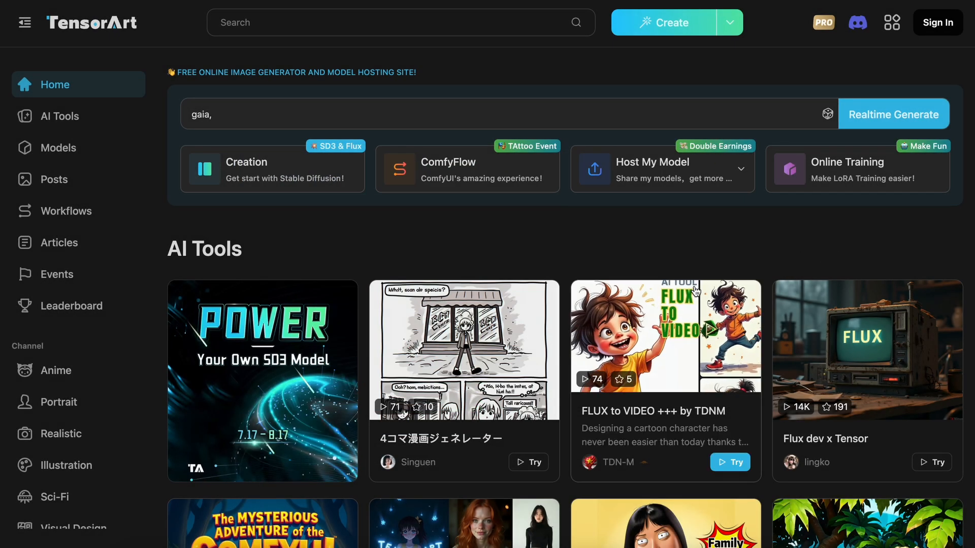
{"action": "scroll", "coordinate": [695, 291], "scroll_direction": "down", "scroll_amount": 3}
{"action": "scroll", "coordinate": [695, 291], "scroll_direction": "down", "scroll_amount": 4}
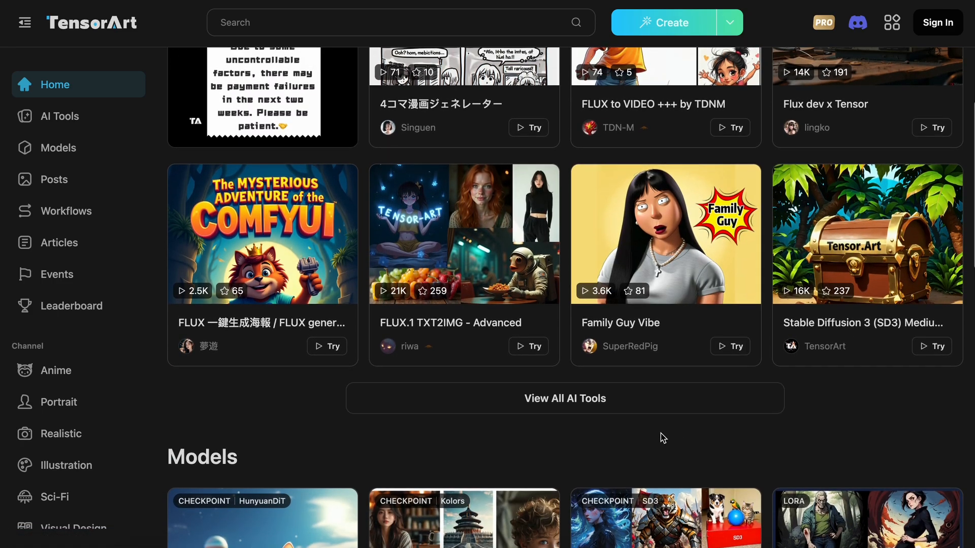
{"action": "scroll", "coordinate": [661, 437], "scroll_direction": "up", "scroll_amount": 3}
{"action": "scroll", "coordinate": [660, 438], "scroll_direction": "up", "scroll_amount": 4}
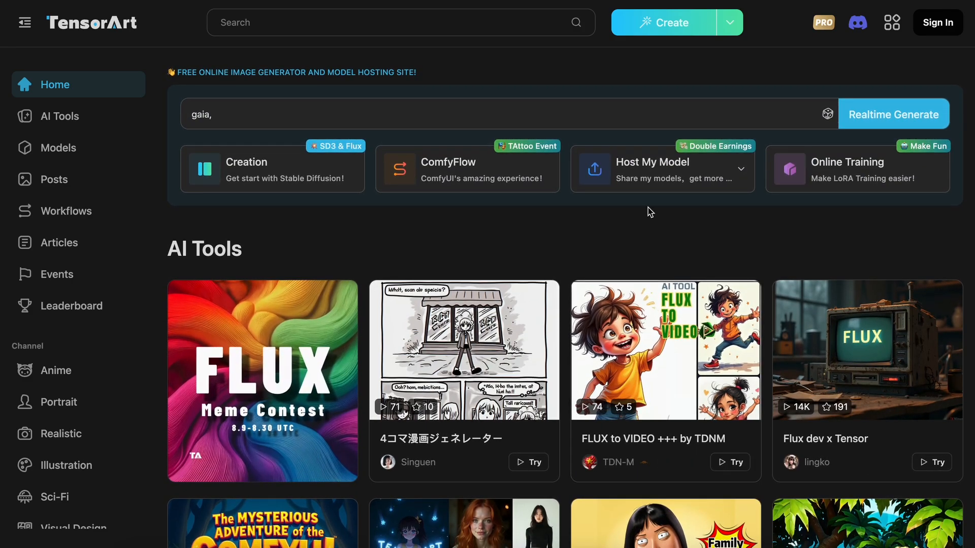
{"action": "scroll", "coordinate": [645, 264], "scroll_direction": "down", "scroll_amount": 5}
{"action": "scroll", "coordinate": [650, 212], "scroll_direction": "down", "scroll_amount": 1}
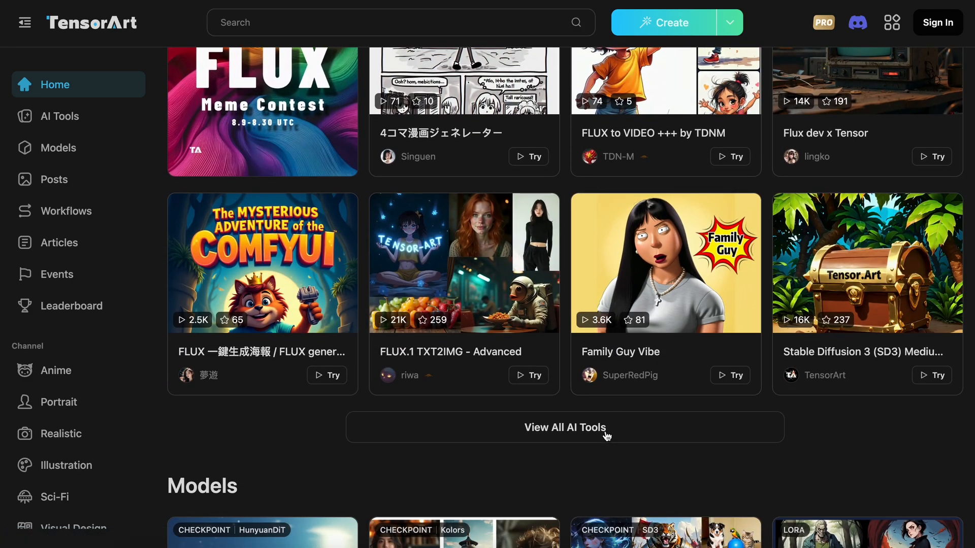
{"action": "scroll", "coordinate": [625, 452], "scroll_direction": "up", "scroll_amount": 6}
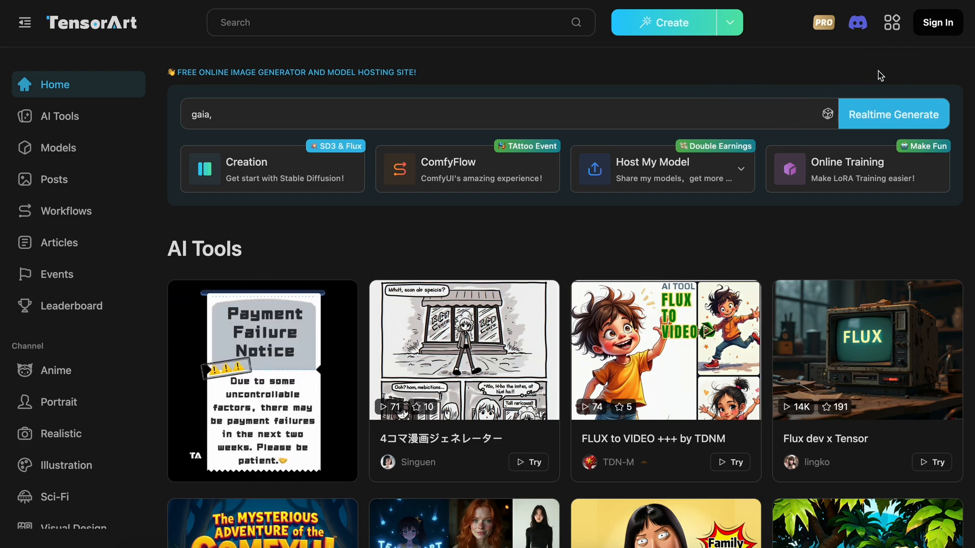
- Bring up the sign-in dialog once more to review its account options, and dismiss it
{"action": "left_click", "coordinate": [942, 31]}
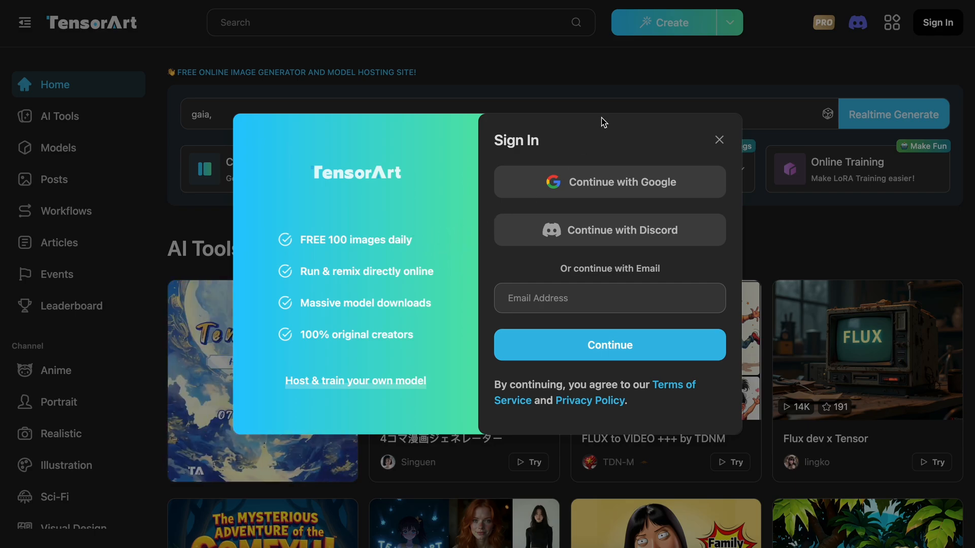
{"action": "left_click", "coordinate": [720, 140]}
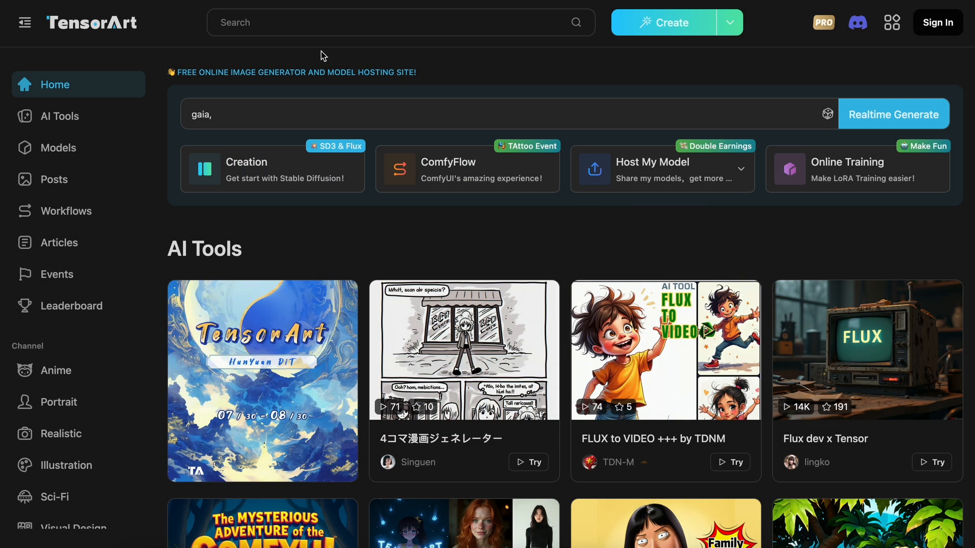
- Browse the AI Tools collection and open the "Try Flux.1 dev NOW!" tool
{"action": "left_click", "coordinate": [105, 120]}
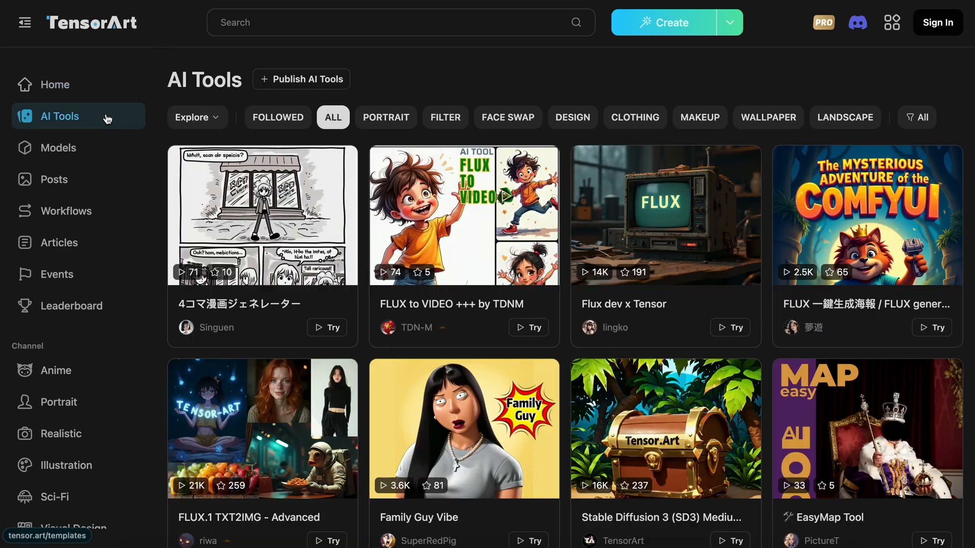
{"action": "scroll", "coordinate": [263, 271], "scroll_direction": "down", "scroll_amount": 10}
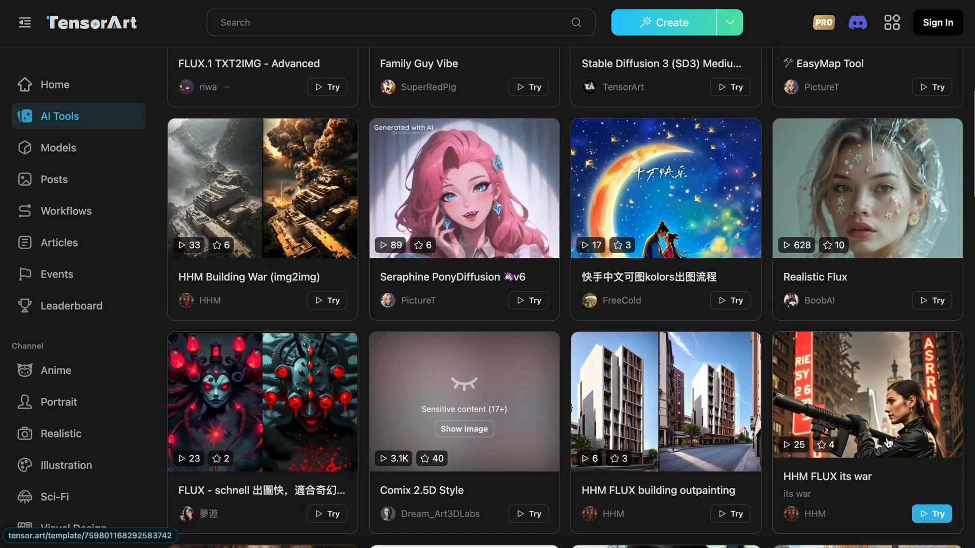
{"action": "scroll", "coordinate": [889, 443], "scroll_direction": "down", "scroll_amount": 5}
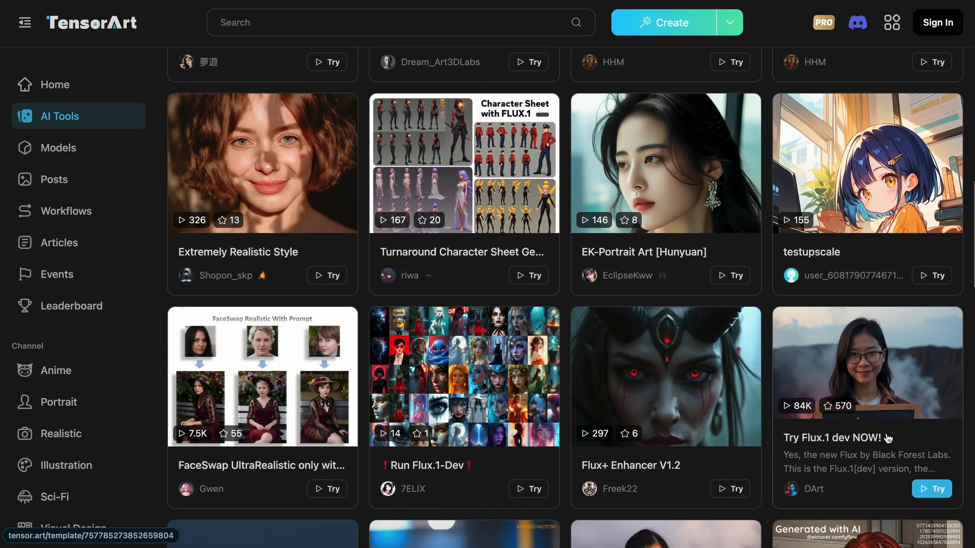
{"action": "scroll", "coordinate": [898, 440], "scroll_direction": "down", "scroll_amount": 1}
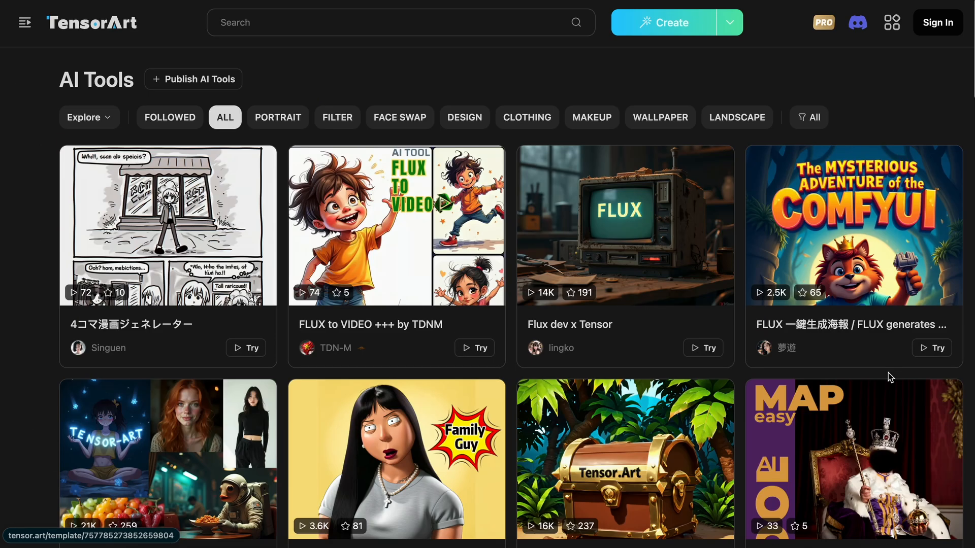
{"action": "left_click", "coordinate": [702, 345]}
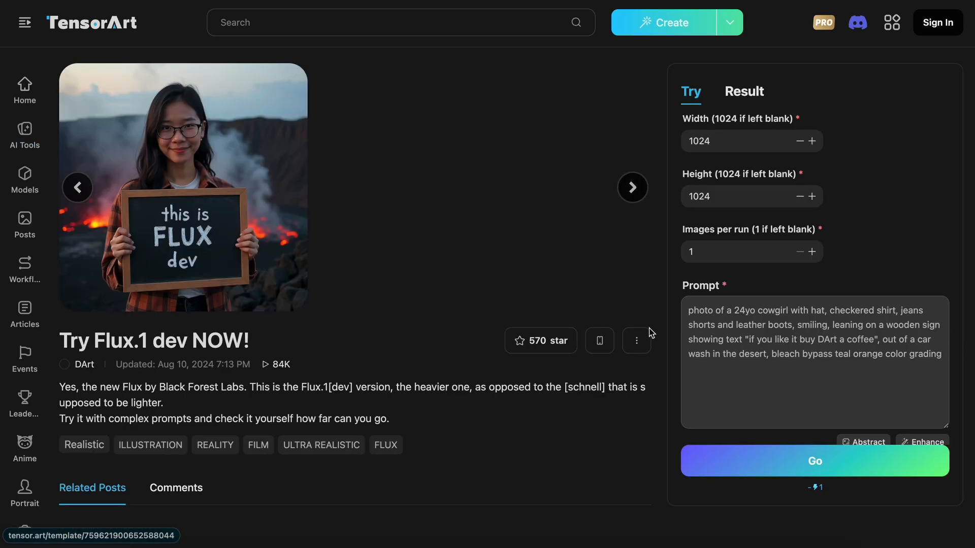
- Browse the sample images of the "Try Flux.1 dev NOW!" tool
{"action": "scroll", "coordinate": [645, 341], "scroll_direction": "down", "scroll_amount": 1}
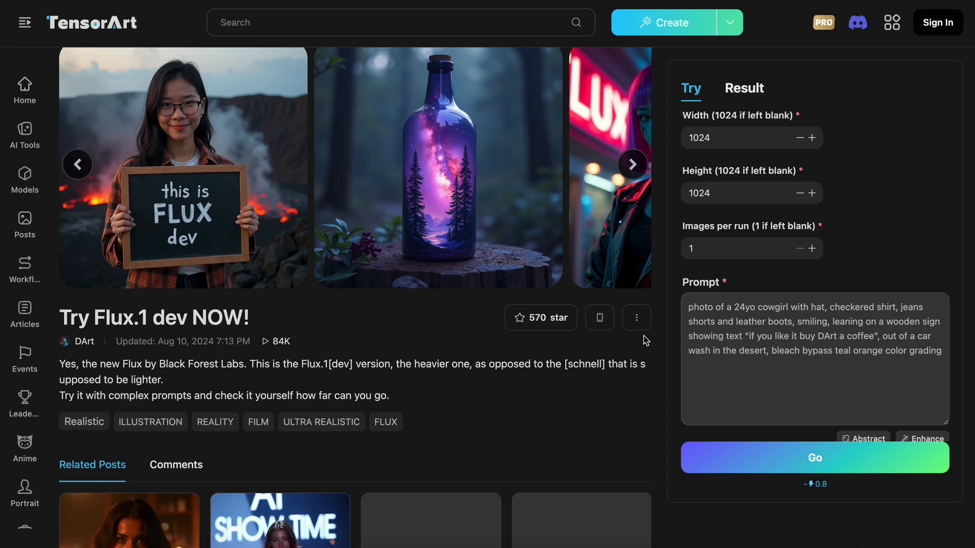
{"action": "left_click", "coordinate": [633, 167]}
{"action": "left_click", "coordinate": [634, 165]}
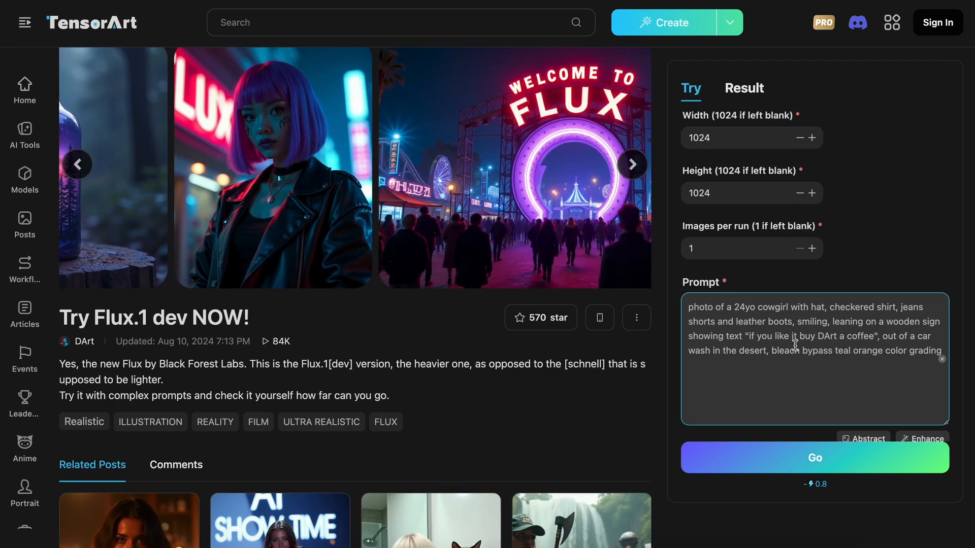
- Examine the tool's example prompt, its prompt helper options, and the seed and CFG settings below it
{"action": "double_click", "coordinate": [796, 330]}
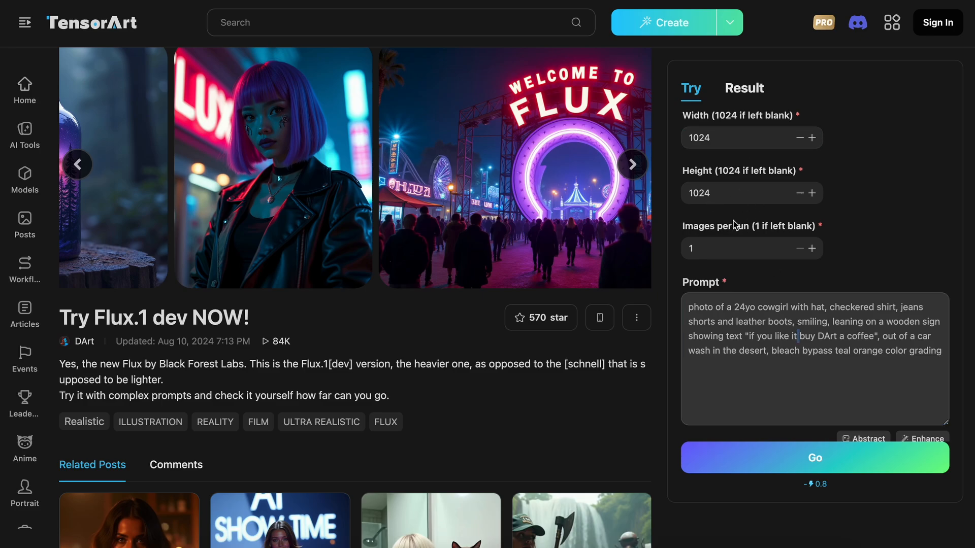
{"action": "scroll", "coordinate": [777, 294], "scroll_direction": "down", "scroll_amount": 3}
{"action": "scroll", "coordinate": [782, 315], "scroll_direction": "up", "scroll_amount": 3}
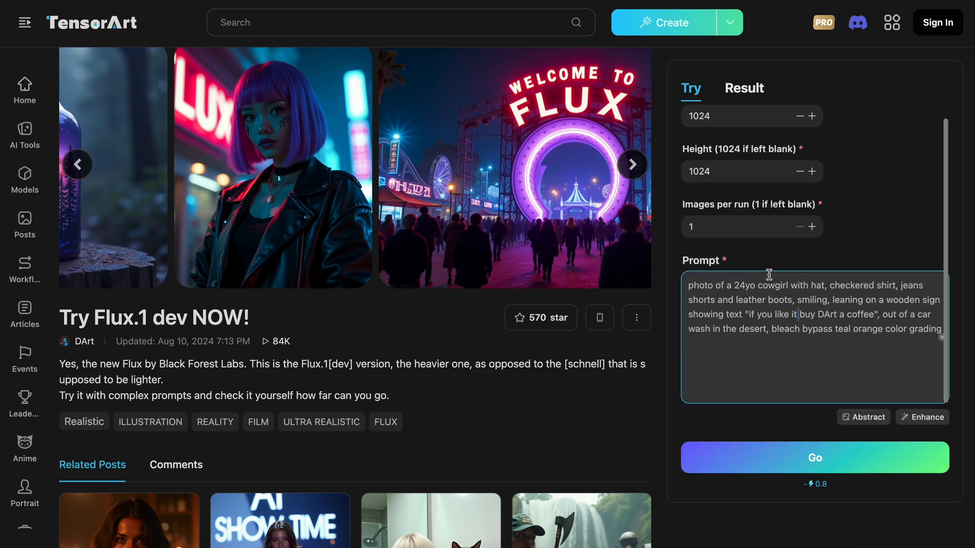
{"action": "scroll", "coordinate": [792, 339], "scroll_direction": "down", "scroll_amount": 1}
{"action": "scroll", "coordinate": [792, 339], "scroll_direction": "down", "scroll_amount": 3}
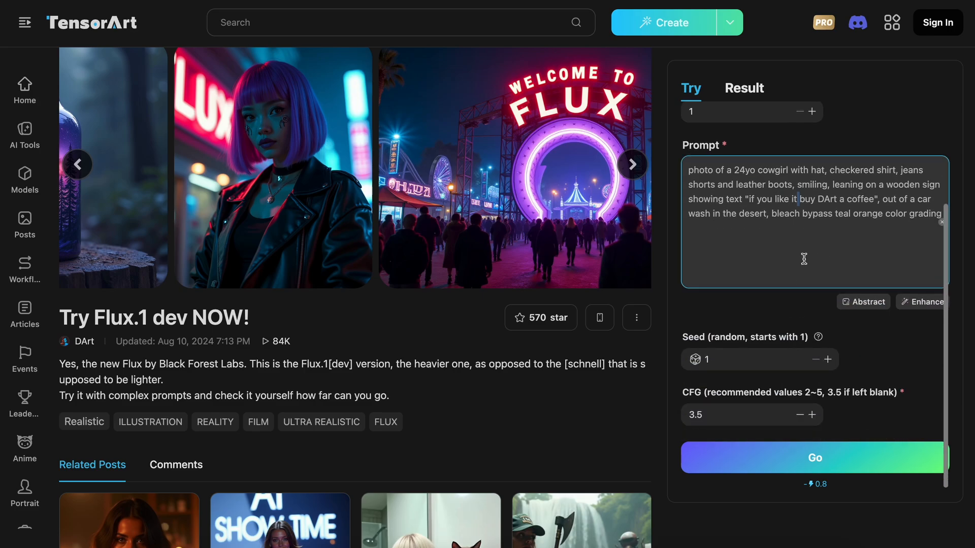
{"action": "double_click", "coordinate": [831, 210]}
{"action": "double_click", "coordinate": [841, 187]}
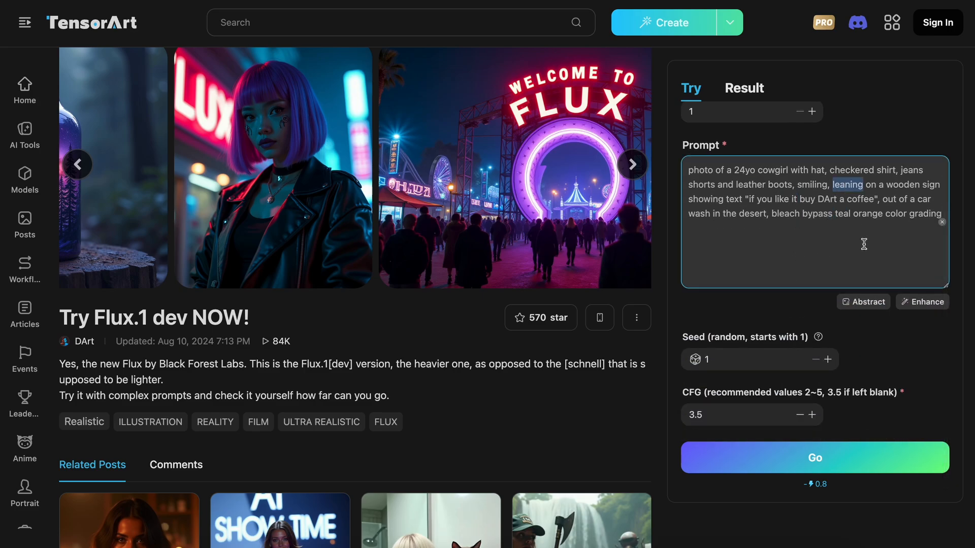
{"action": "left_click", "coordinate": [865, 246]}
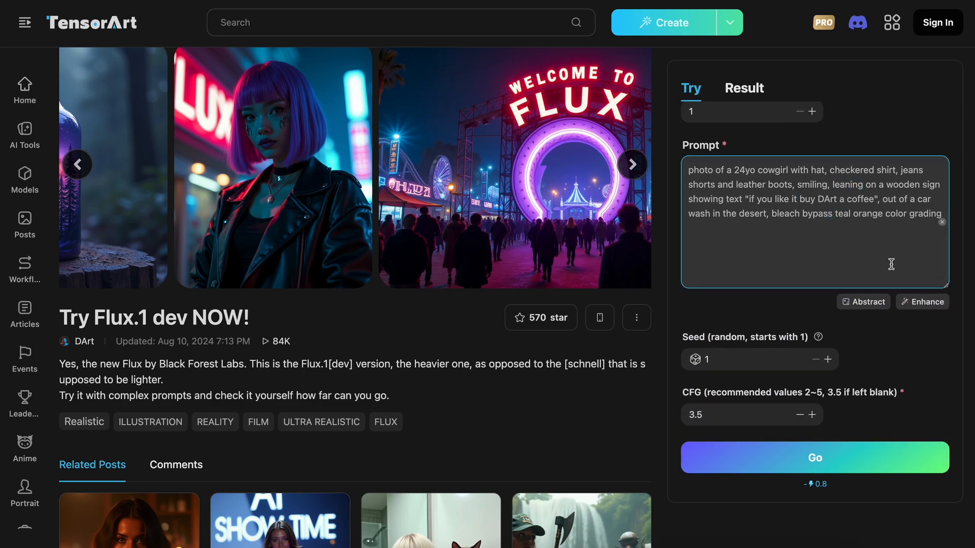
{"action": "left_click", "coordinate": [917, 307]}
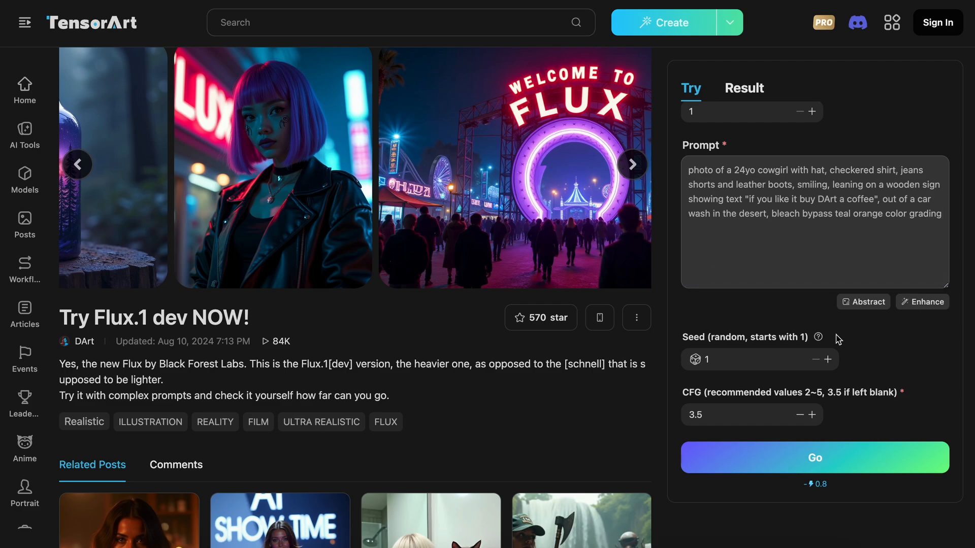
- Review the tool's width, height, images-per-run and seed parameters
{"action": "left_click", "coordinate": [780, 362]}
{"action": "scroll", "coordinate": [792, 357], "scroll_direction": "up", "scroll_amount": 3}
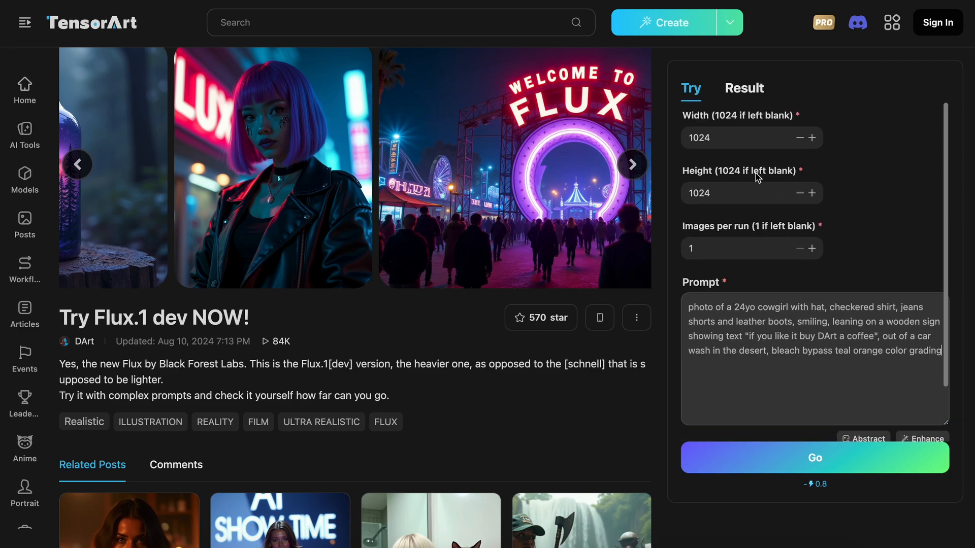
{"action": "left_click", "coordinate": [767, 147]}
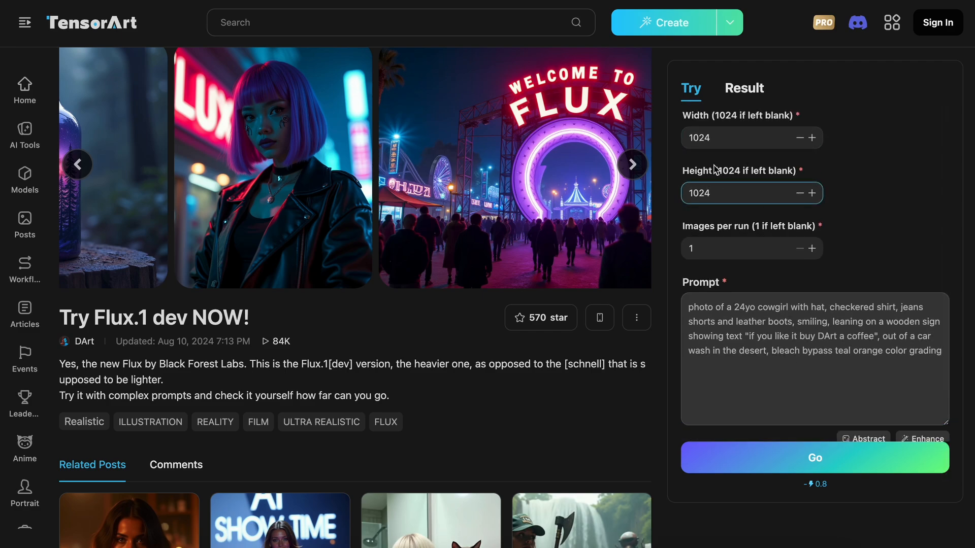
{"action": "scroll", "coordinate": [721, 143], "scroll_direction": "down", "scroll_amount": 2}
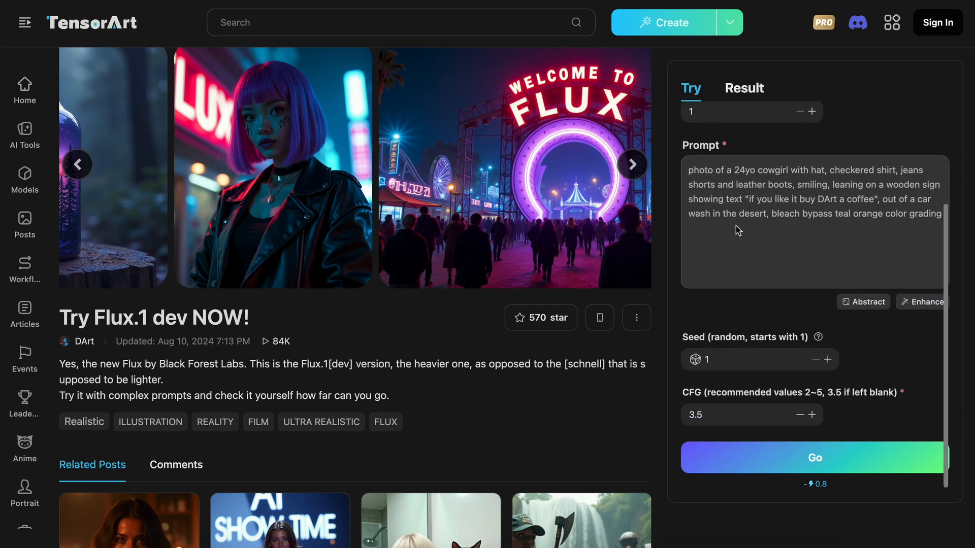
{"action": "scroll", "coordinate": [726, 174], "scroll_direction": "up", "scroll_amount": 1}
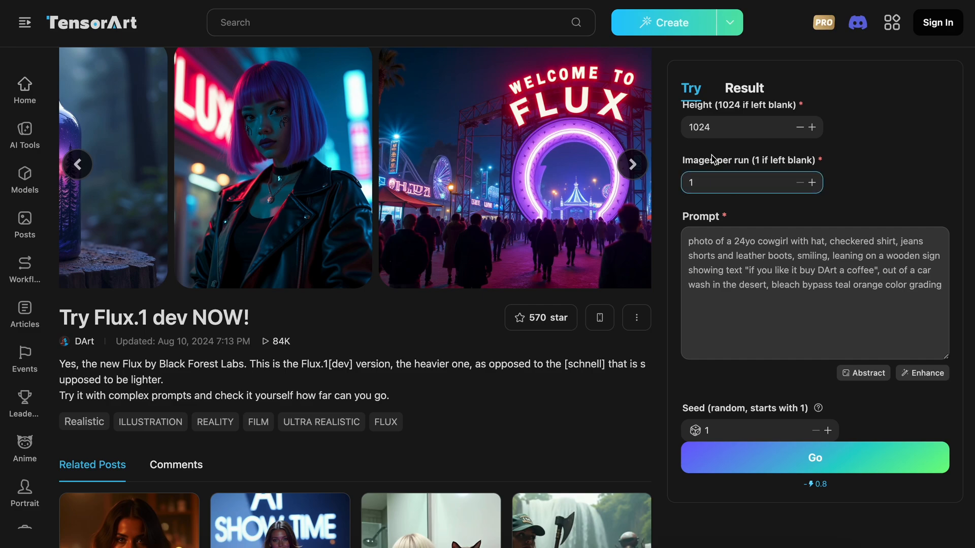
{"action": "left_click", "coordinate": [767, 273]}
{"action": "scroll", "coordinate": [766, 272], "scroll_direction": "down", "scroll_amount": 3}
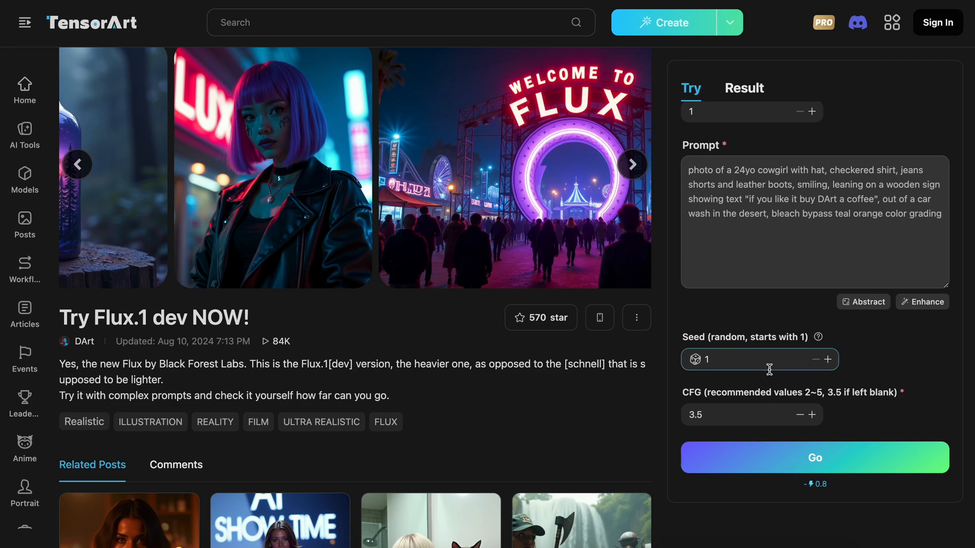
- Replace the example prompt with 'a person standing in a street, standing with a board saying "Flux", cinematic, 8k'
{"action": "scroll", "coordinate": [769, 370], "scroll_direction": "up", "scroll_amount": 3}
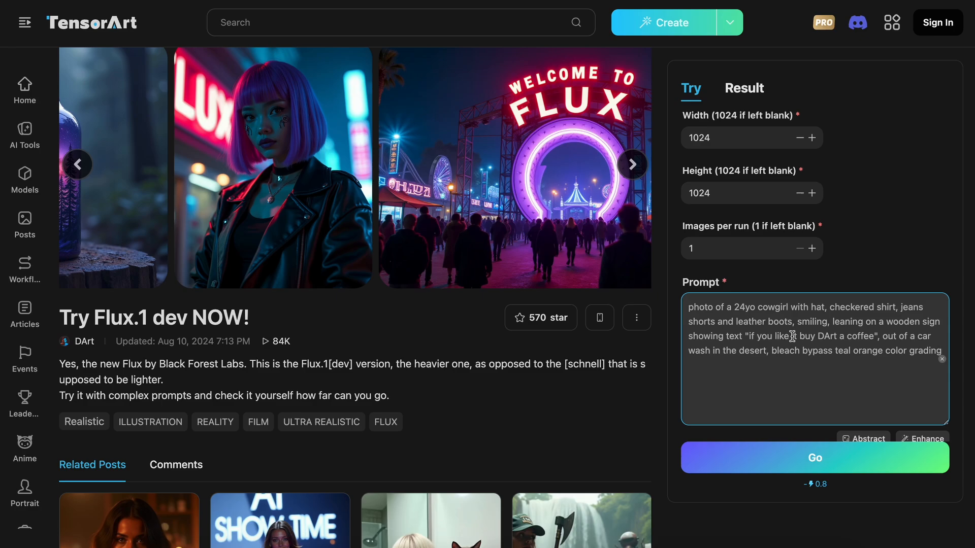
{"action": "key", "text": "ctrl+a"}
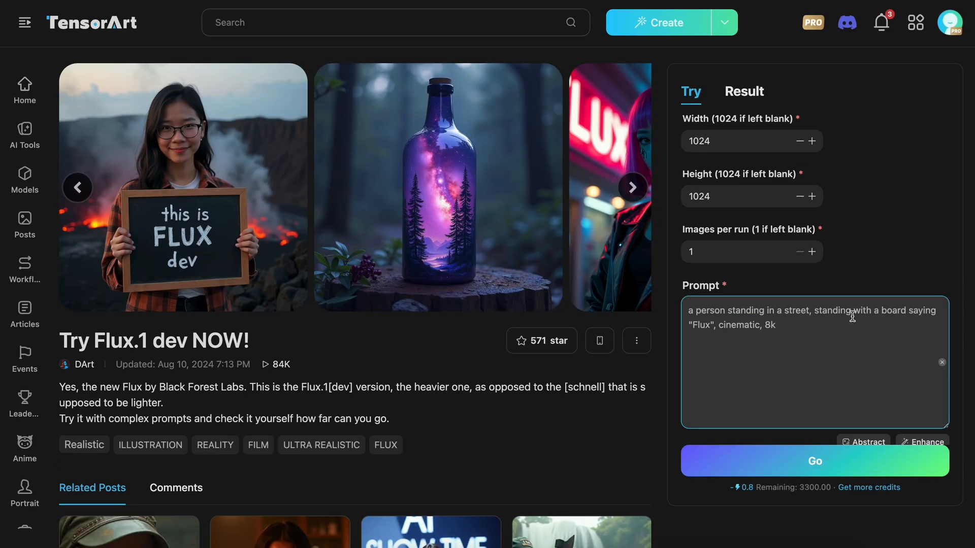
- Enhance the custom street-scene prompt with the AI prompt helper
{"action": "scroll", "coordinate": [876, 259], "scroll_direction": "down", "scroll_amount": 3}
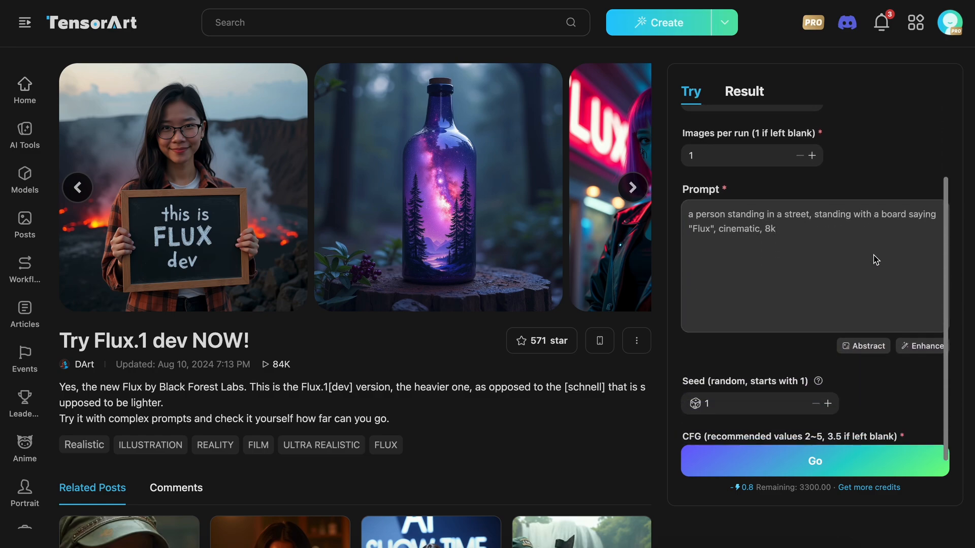
{"action": "left_click", "coordinate": [918, 325]}
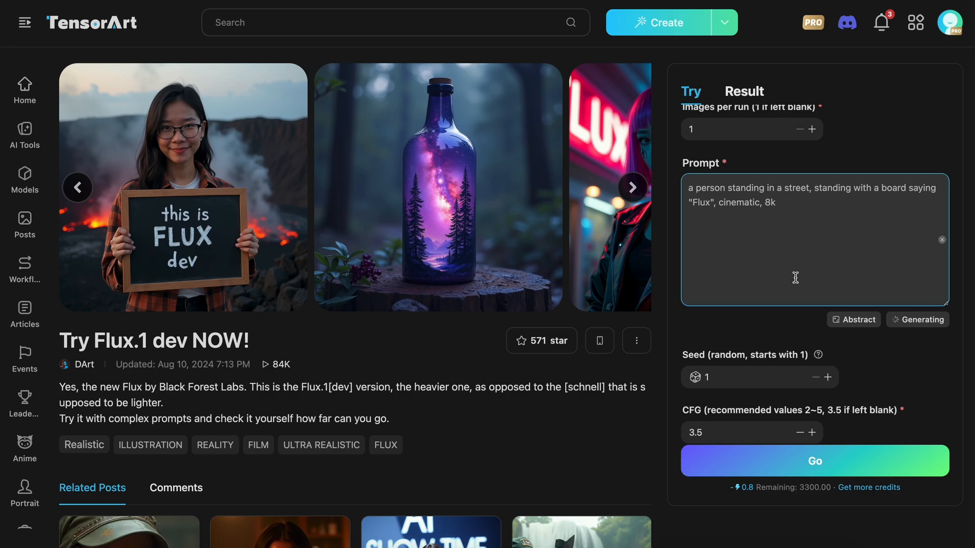
{"action": "scroll", "coordinate": [788, 245], "scroll_direction": "down", "scroll_amount": 1}
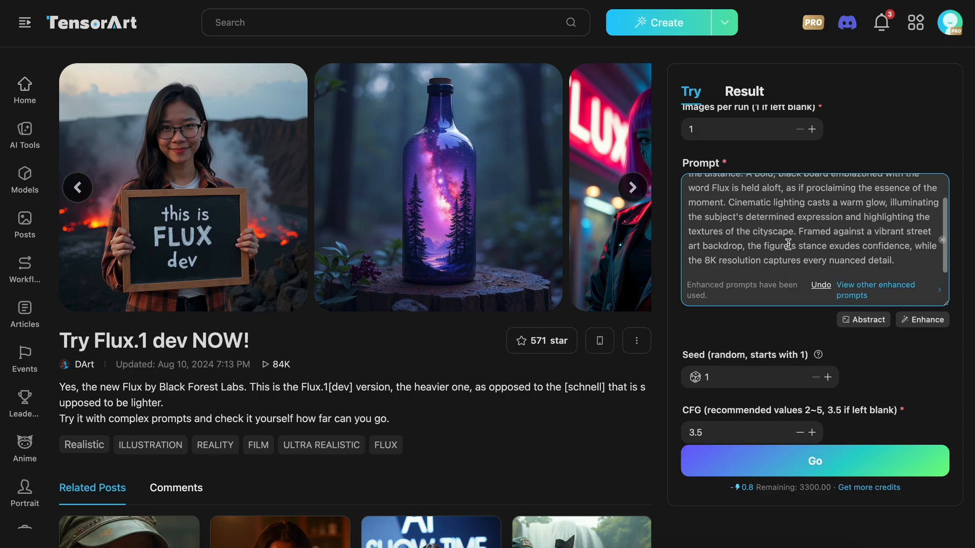
- Check the width and height settings and generate the image from the enhanced prompt
{"action": "scroll", "coordinate": [788, 244], "scroll_direction": "up", "scroll_amount": 4}
{"action": "left_click", "coordinate": [752, 193]}
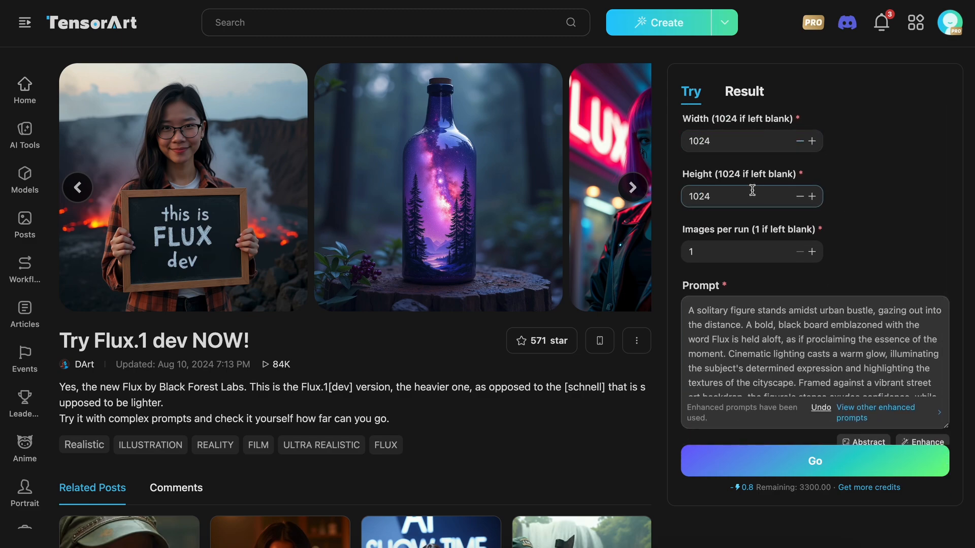
{"action": "left_click", "coordinate": [753, 146]}
{"action": "double_click", "coordinate": [754, 147]}
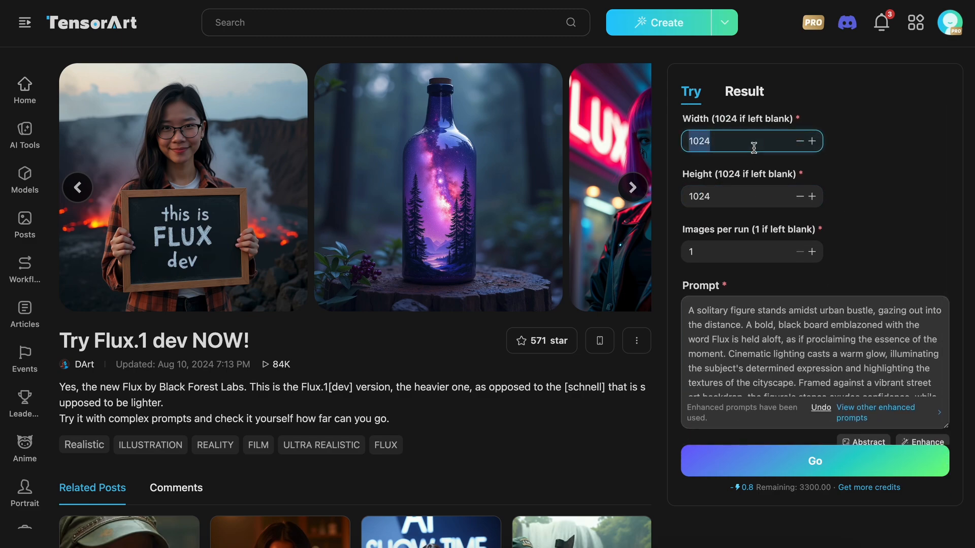
{"action": "double_click", "coordinate": [753, 202]}
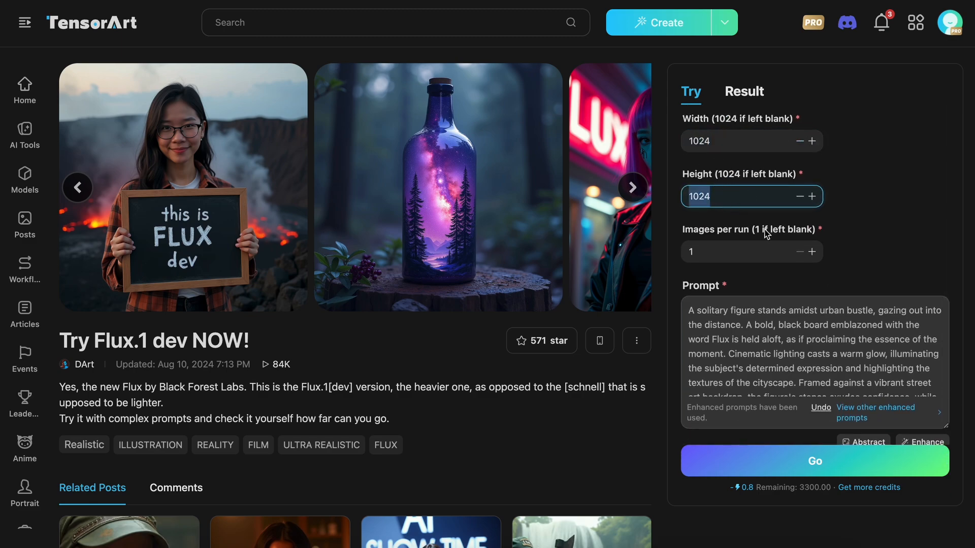
{"action": "scroll", "coordinate": [764, 232], "scroll_direction": "down", "scroll_amount": 3}
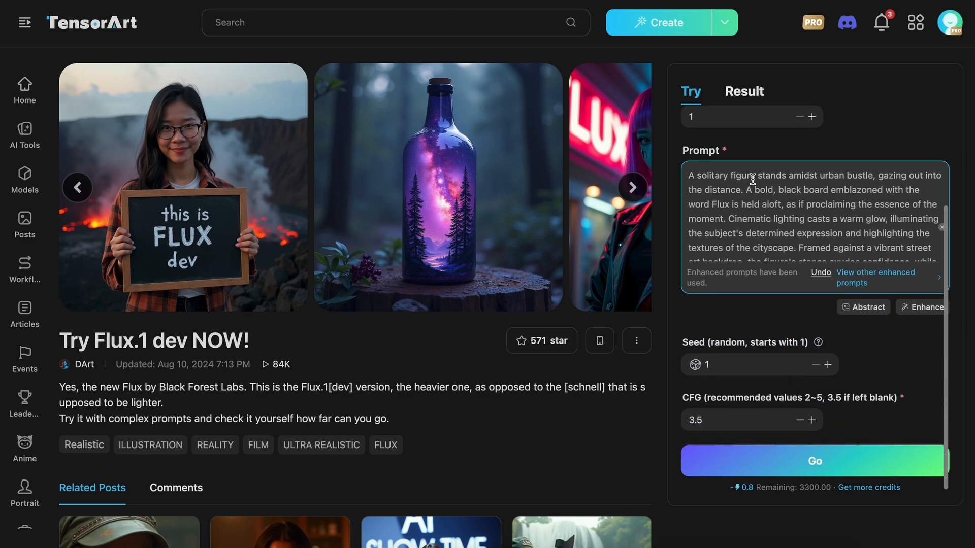
{"action": "left_click", "coordinate": [811, 473]}
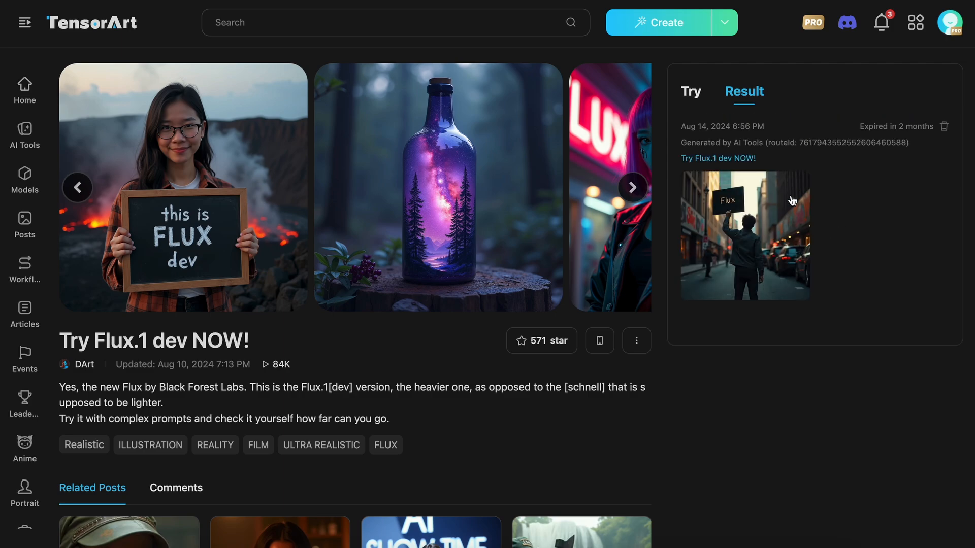
- View the generated image of the person holding the "Flux" board enlarged, close it, and check its thumbnail options
{"action": "left_click", "coordinate": [736, 222]}
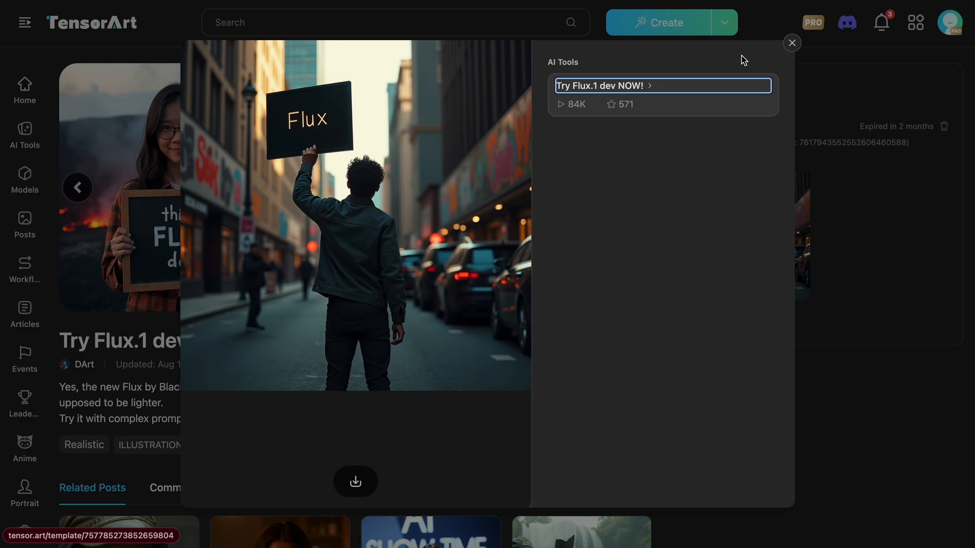
{"action": "left_click", "coordinate": [791, 44]}
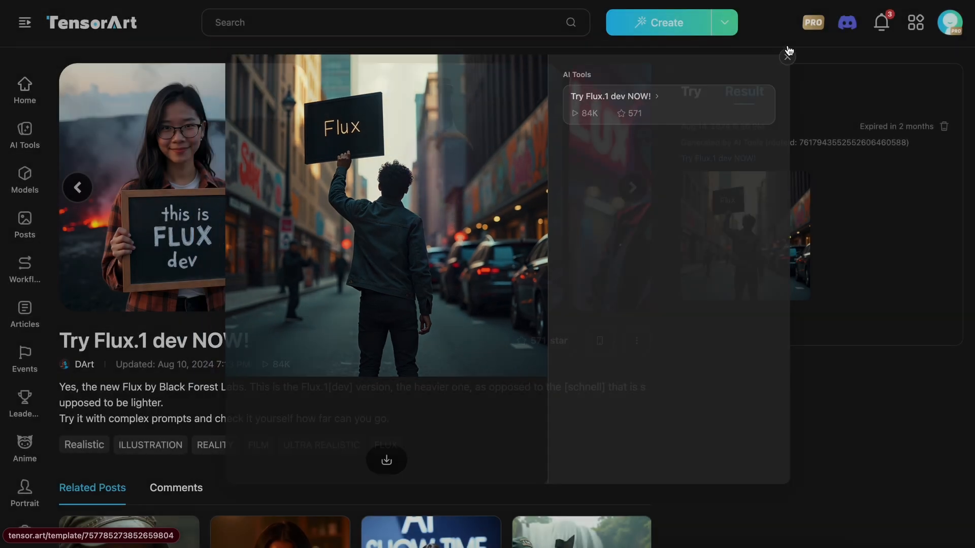
{"action": "mouse_move", "coordinate": [765, 198]}
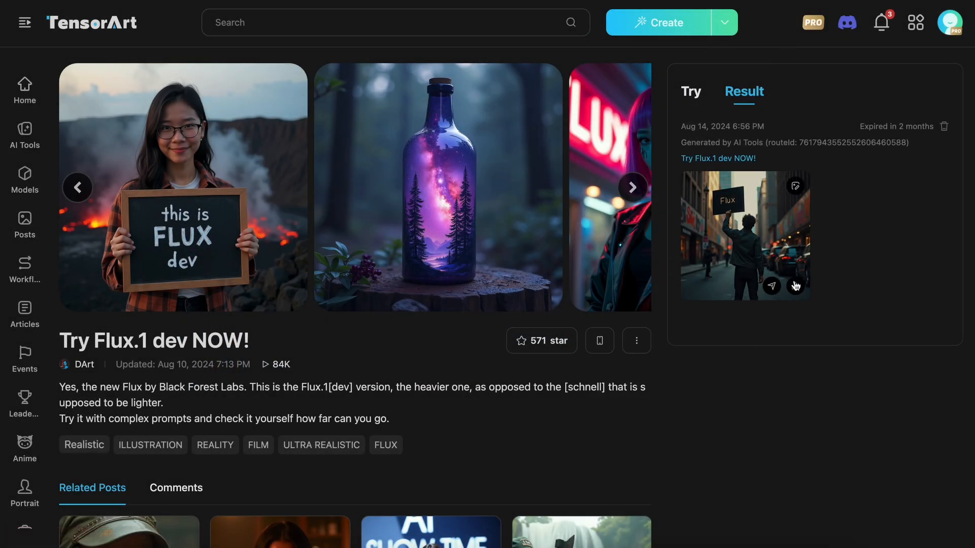
- Set the images per run to 4 and replace the example prompt with "anime style, john wick holding a knife, cinematic"
{"action": "left_click", "coordinate": [690, 92]}
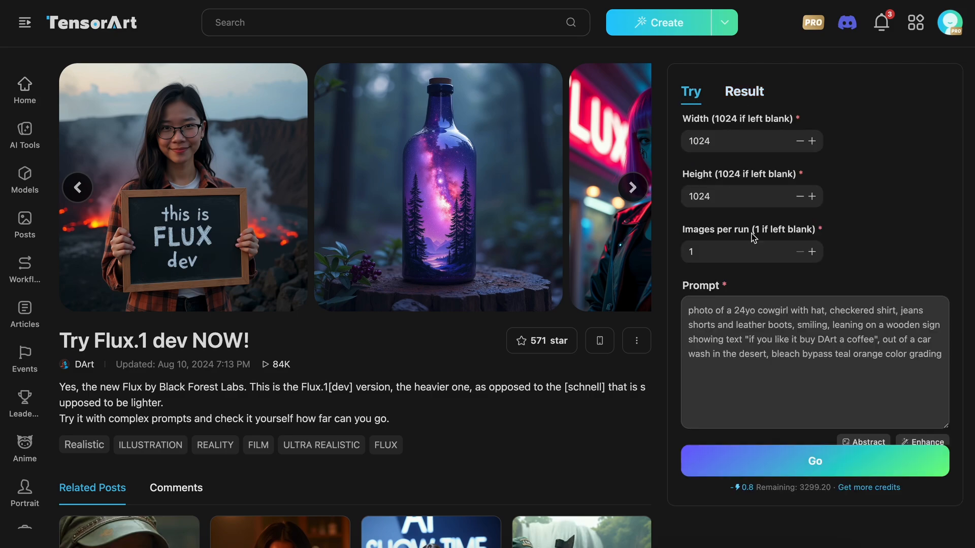
{"action": "left_click", "coordinate": [816, 355]}
{"action": "key", "text": "ctrl+a"}
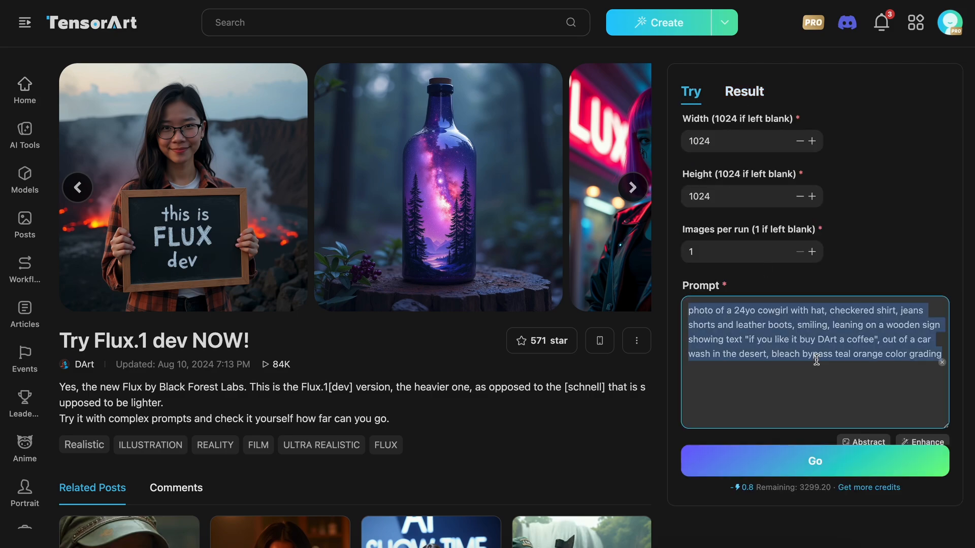
{"action": "left_click", "coordinate": [736, 252]}
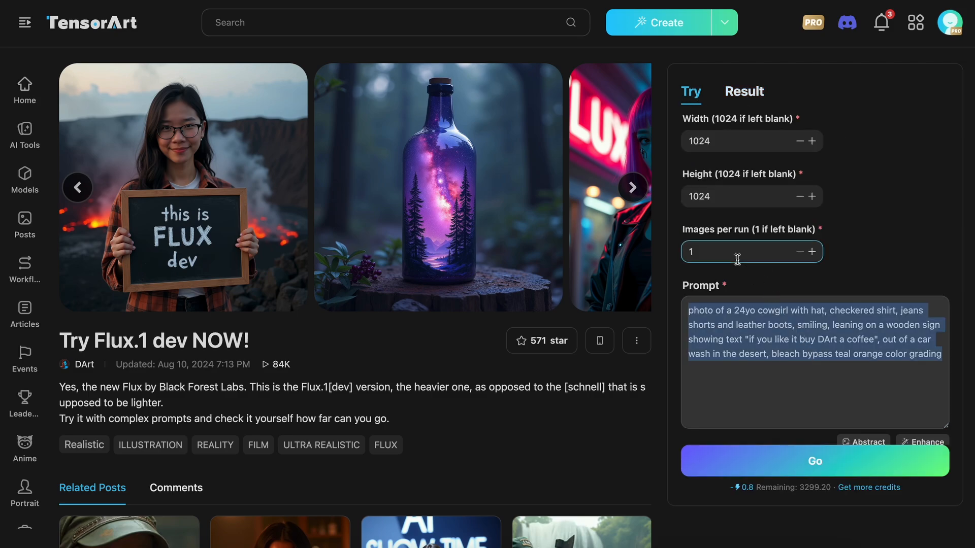
{"action": "key", "text": "BackSpace"}
{"action": "type", "text": "4"}
{"action": "left_click", "coordinate": [793, 409]}
{"action": "key", "text": "ctrl+a"}
{"action": "type", "text": "anime style, john wick holding a knife, cinematic"}
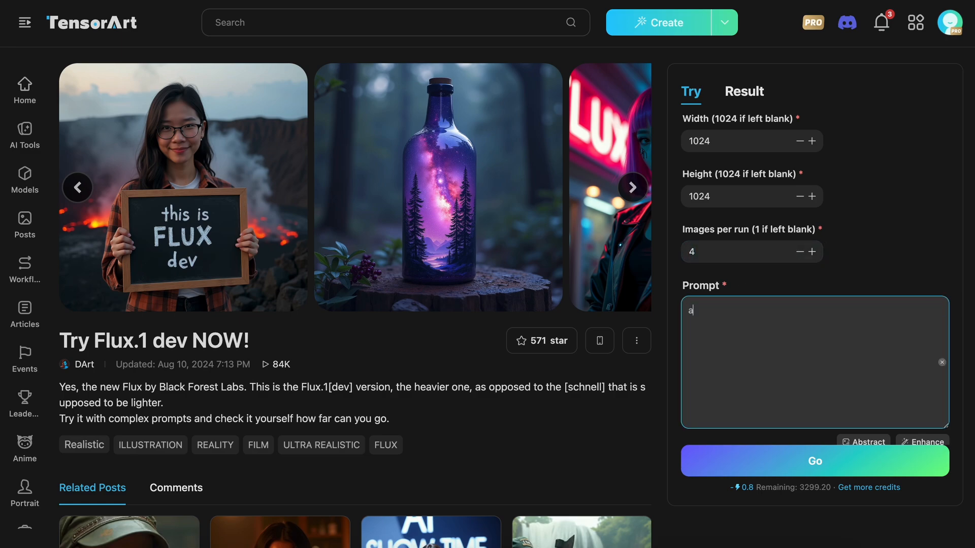
- Enhance the John Wick prompt and add "Anime style," at the start of the enhanced text
{"action": "scroll", "coordinate": [924, 330], "scroll_direction": "down", "scroll_amount": 3}
{"action": "left_click", "coordinate": [926, 306]}
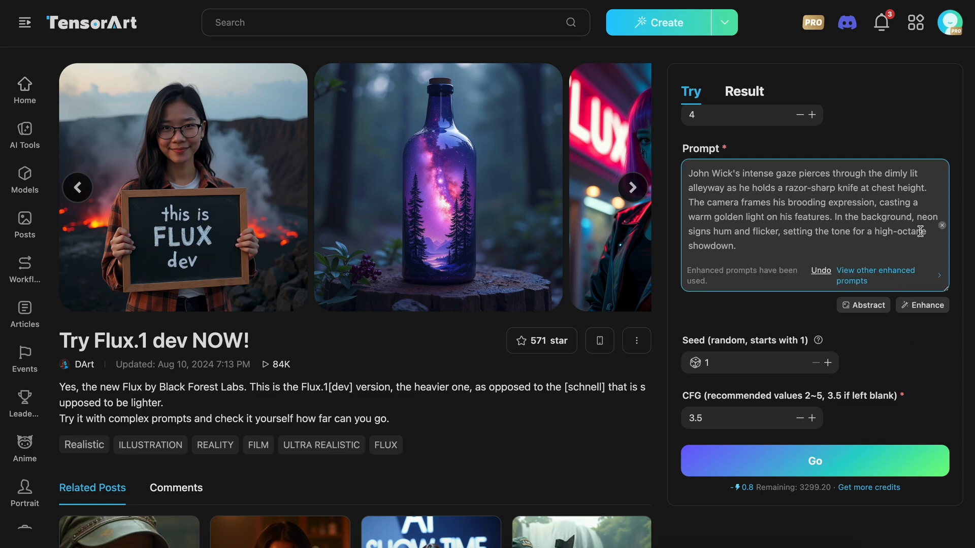
{"action": "type", "text": "Anime style,"}
- Generate the four images from the anime-style John Wick prompt and show the results
{"action": "scroll", "coordinate": [765, 423], "scroll_direction": "down", "scroll_amount": 1}
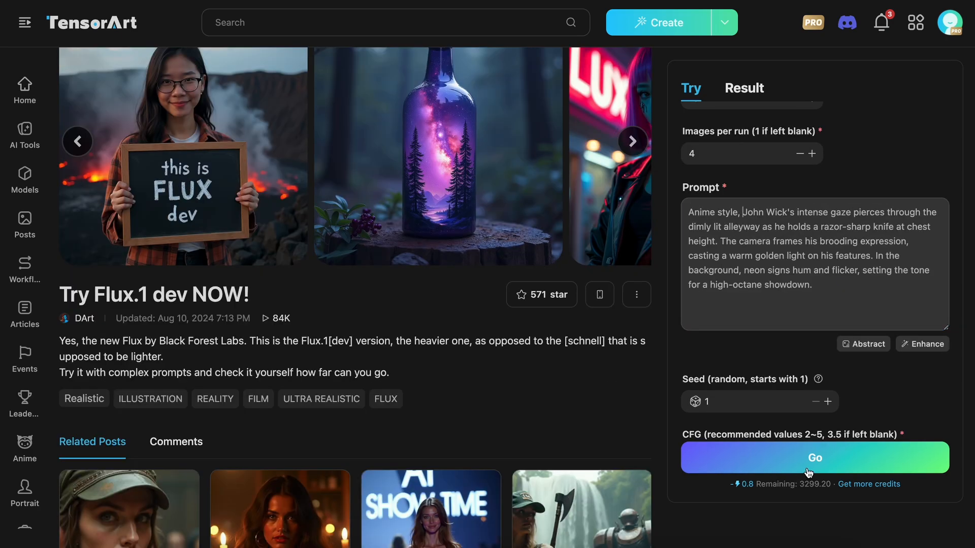
{"action": "left_click", "coordinate": [809, 473]}
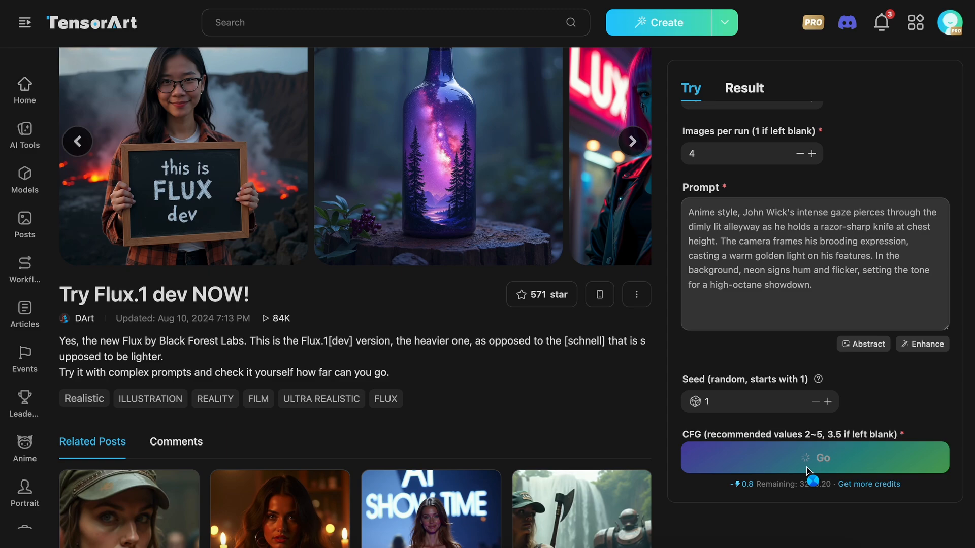
{"action": "left_click", "coordinate": [748, 83]}
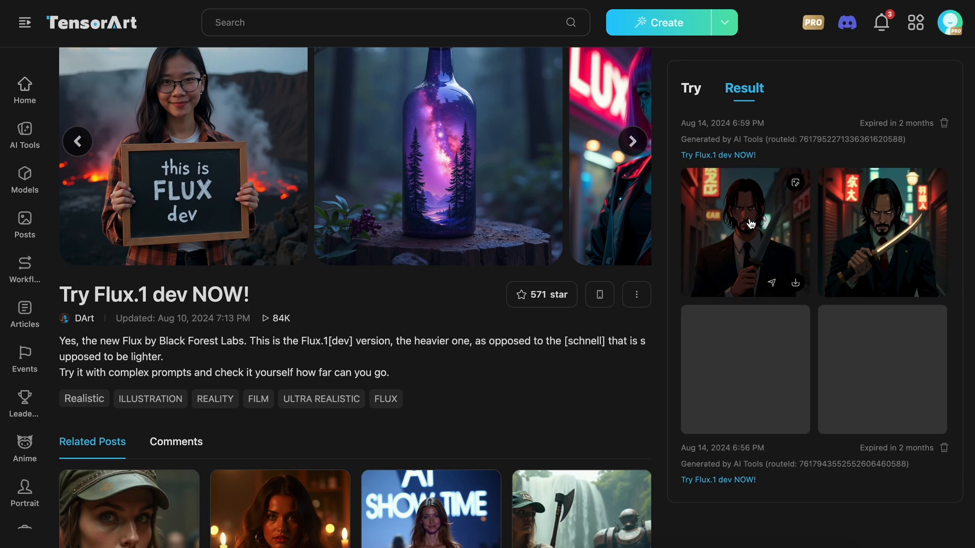
- Look through the four generated John Wick images one by one, enlarge the third to full size, and close the viewer
{"action": "left_click", "coordinate": [768, 235]}
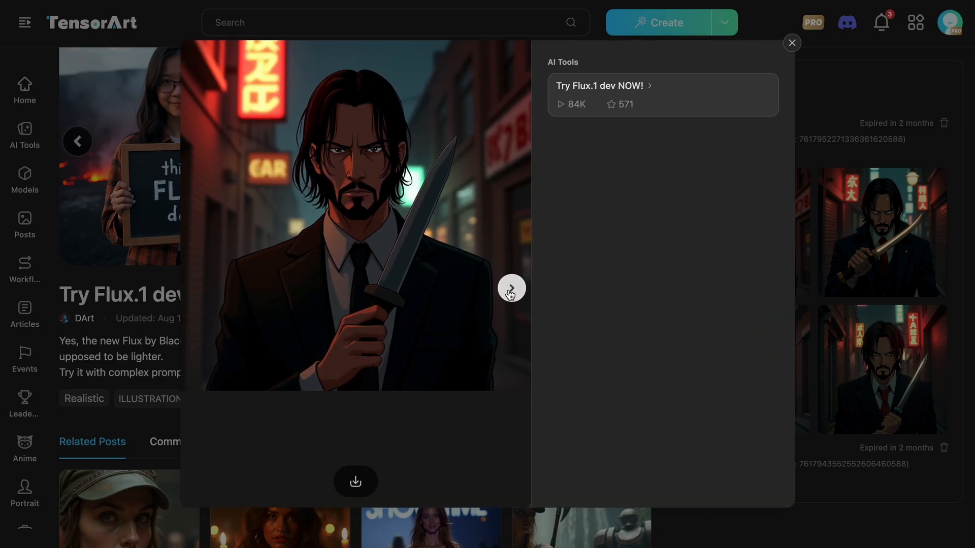
{"action": "left_click", "coordinate": [511, 289]}
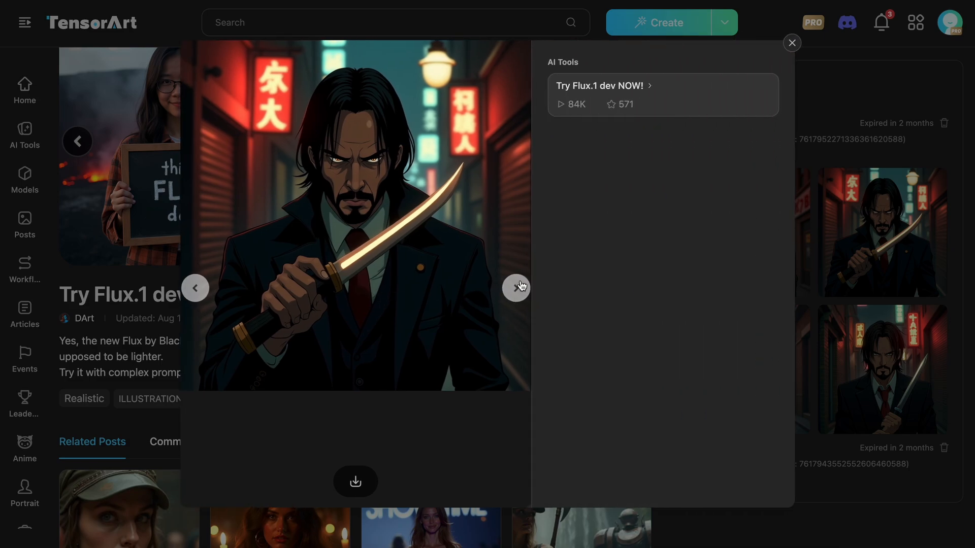
{"action": "left_click", "coordinate": [516, 286]}
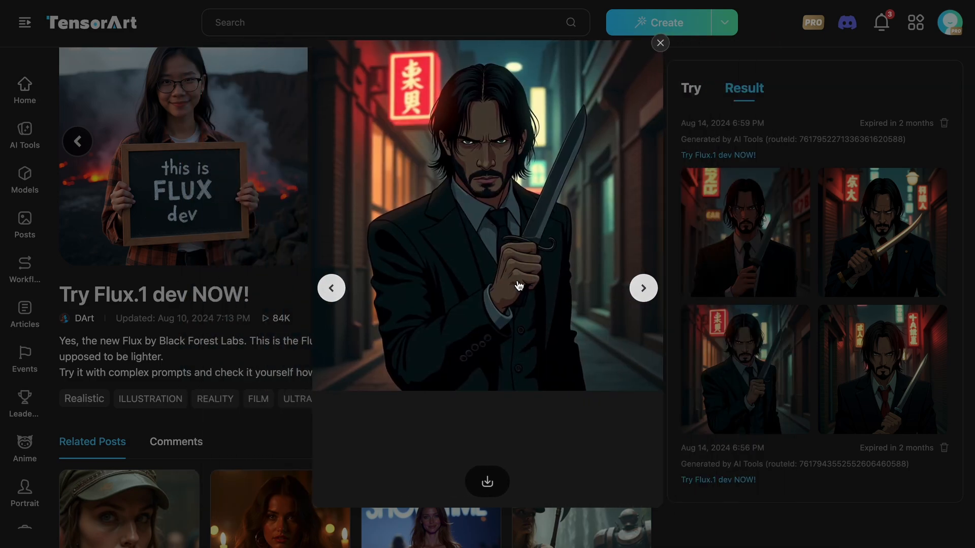
{"action": "left_click", "coordinate": [642, 287]}
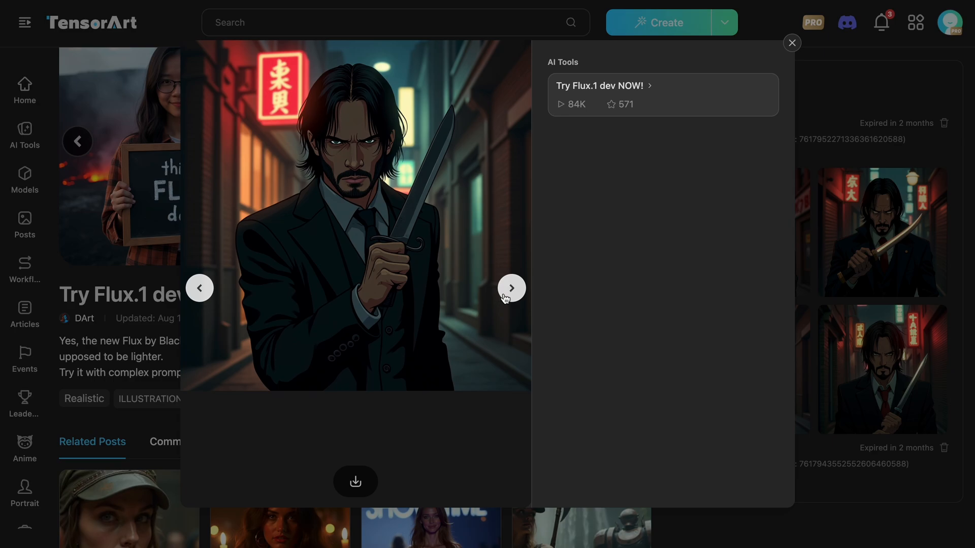
{"action": "left_click", "coordinate": [506, 297]}
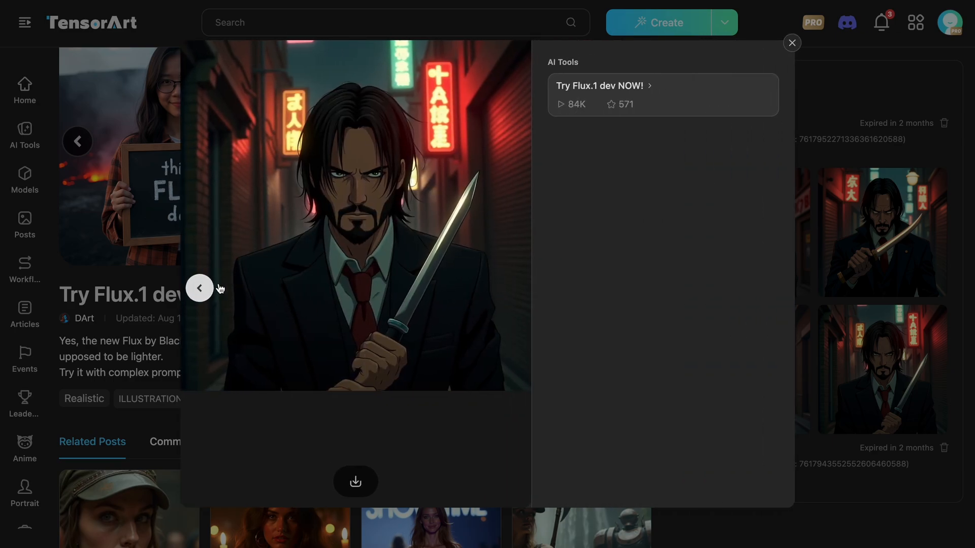
{"action": "left_click", "coordinate": [211, 287]}
{"action": "left_click", "coordinate": [215, 284]}
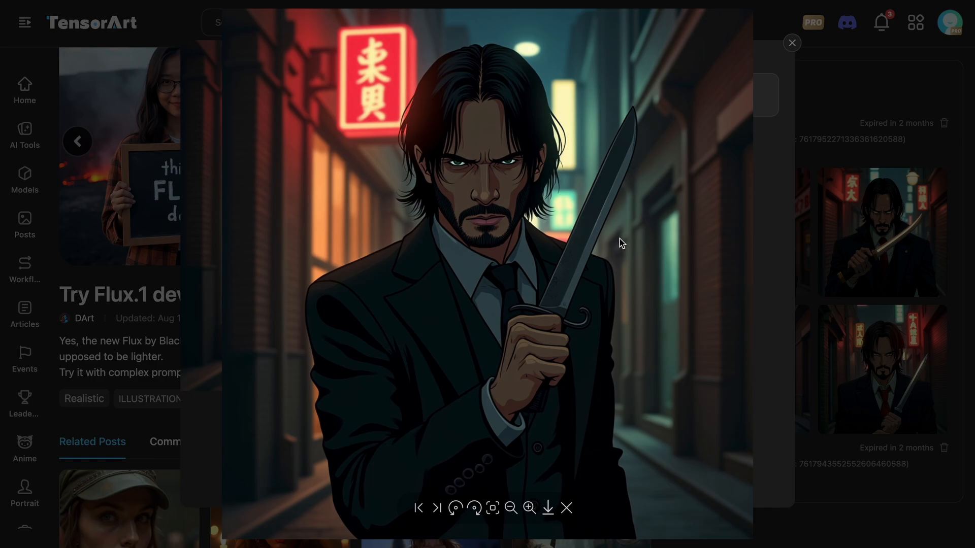
{"action": "left_click", "coordinate": [813, 83]}
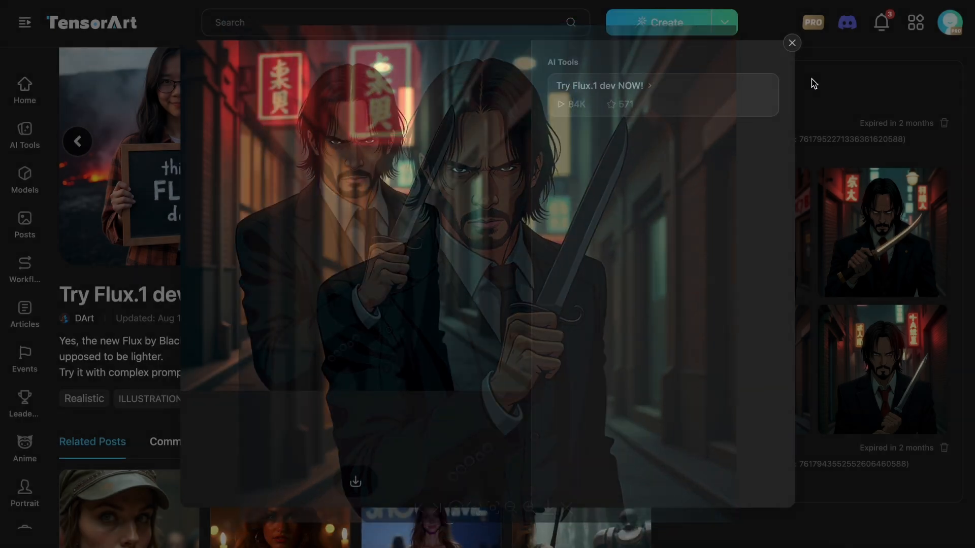
{"action": "left_click", "coordinate": [793, 45]}
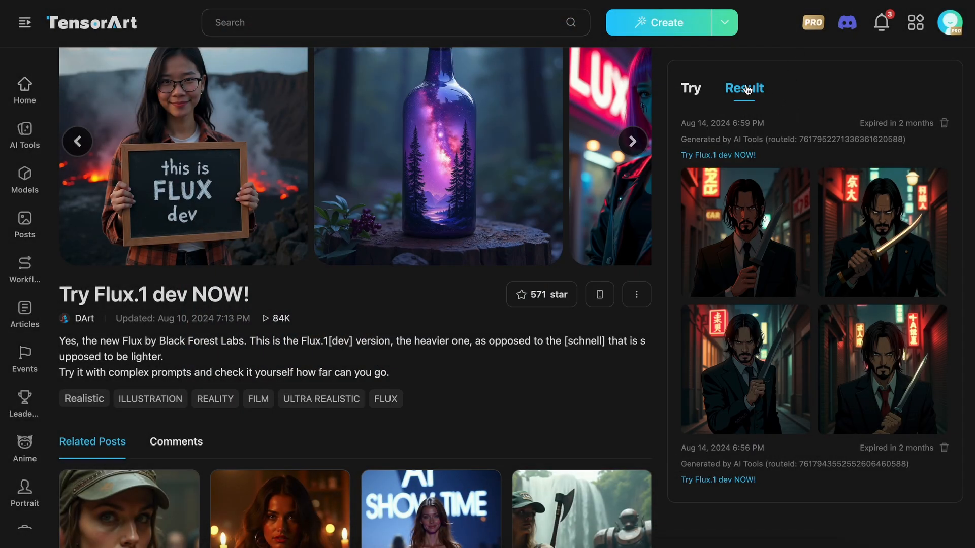
- Open the image creation workspace in Img2Img mode and upload a photo of a person as the source image
{"action": "scroll", "coordinate": [352, 228], "scroll_direction": "up", "scroll_amount": 1}
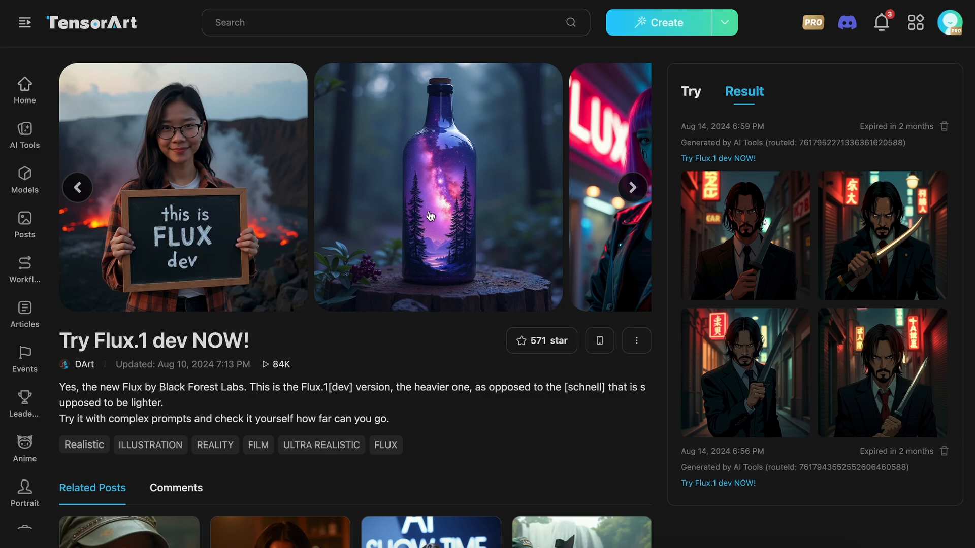
{"action": "left_click", "coordinate": [639, 31]}
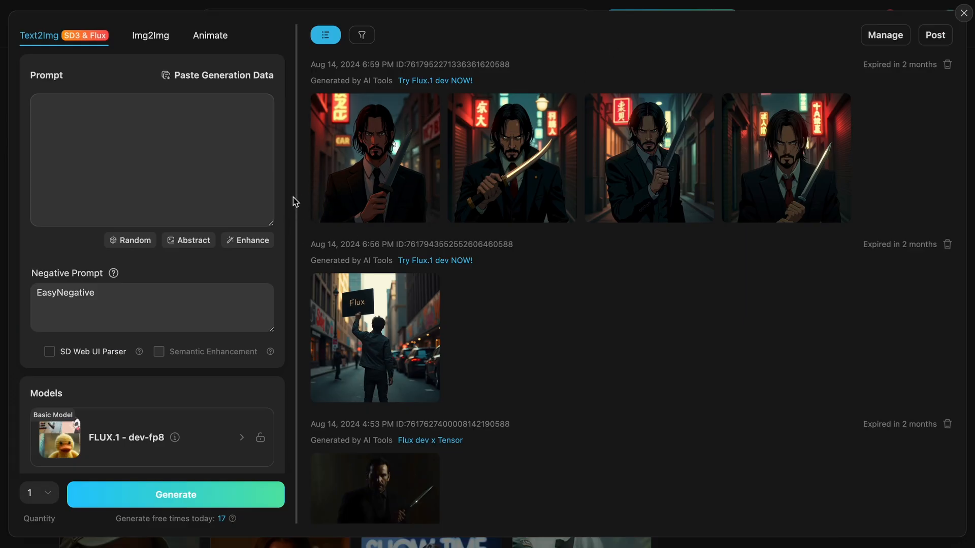
{"action": "left_click", "coordinate": [146, 46]}
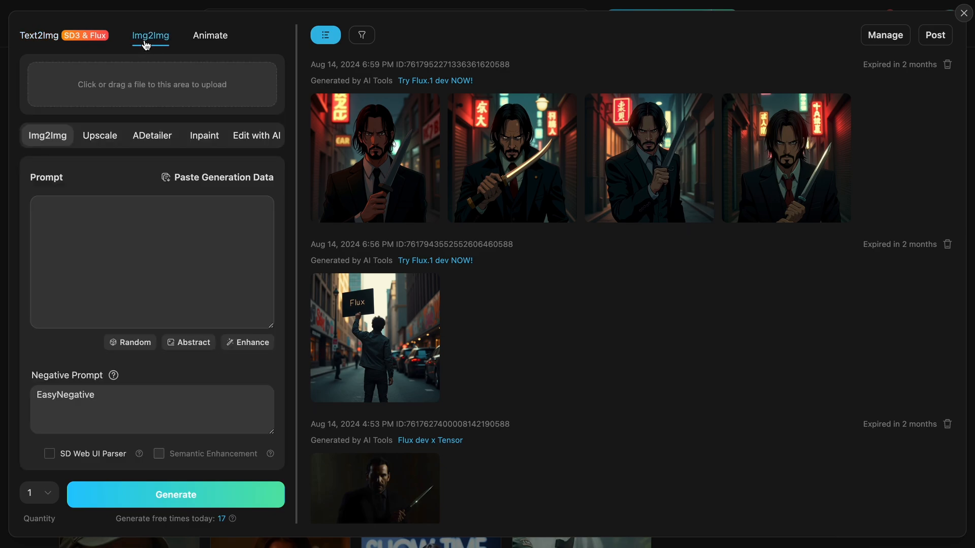
{"action": "left_click", "coordinate": [145, 87]}
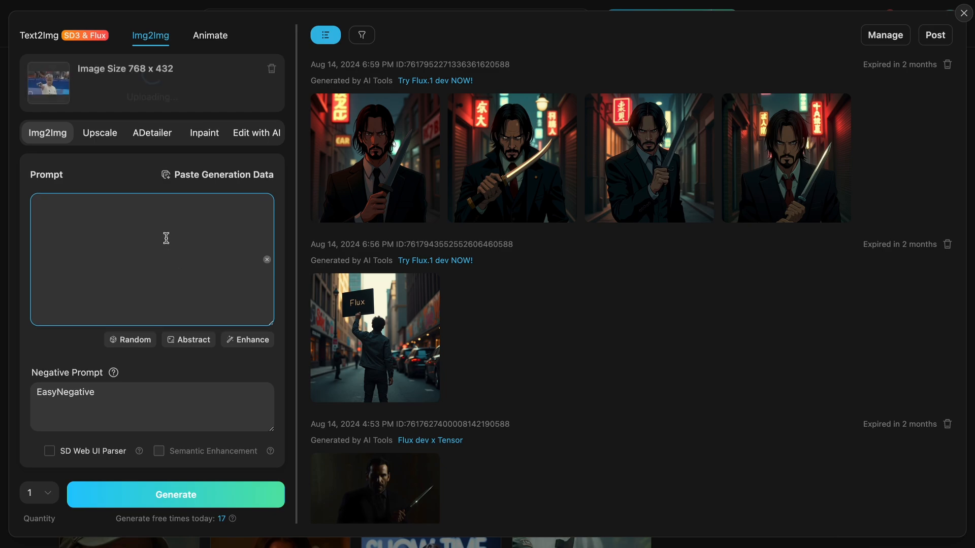
- Enter the Img2Img prompt "anime style, john wick shooting, with a pistol" and enhance it
{"action": "type", "text": "anime style, john wick shooting, with a pistol"}
{"action": "left_click", "coordinate": [249, 341]}
{"action": "scroll", "coordinate": [201, 364], "scroll_direction": "down", "scroll_amount": 1}
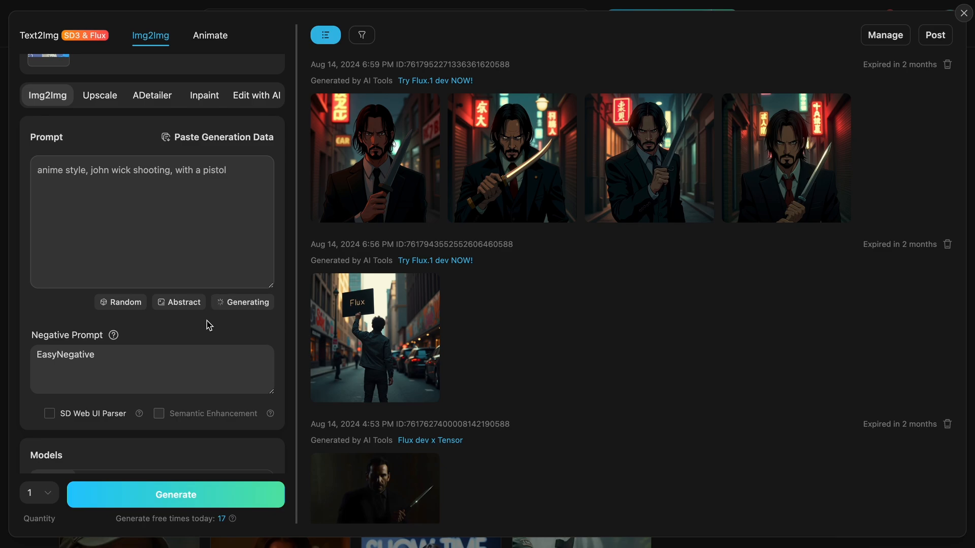
- Select FLUX.1 with the dev-fp8 version as the base model and decline the author's recommended parameters
{"action": "scroll", "coordinate": [206, 321], "scroll_direction": "down", "scroll_amount": 2}
{"action": "scroll", "coordinate": [201, 309], "scroll_direction": "down", "scroll_amount": 4}
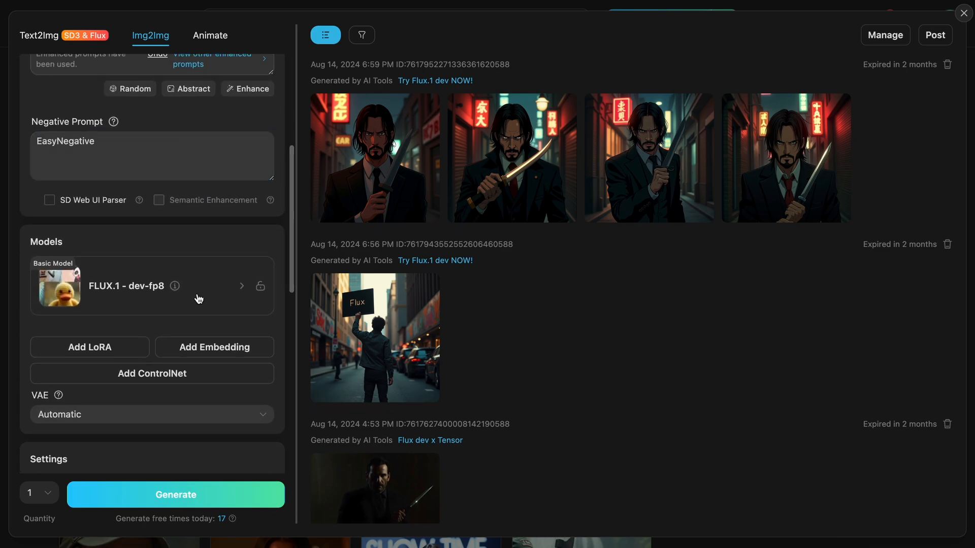
{"action": "left_click", "coordinate": [199, 298]}
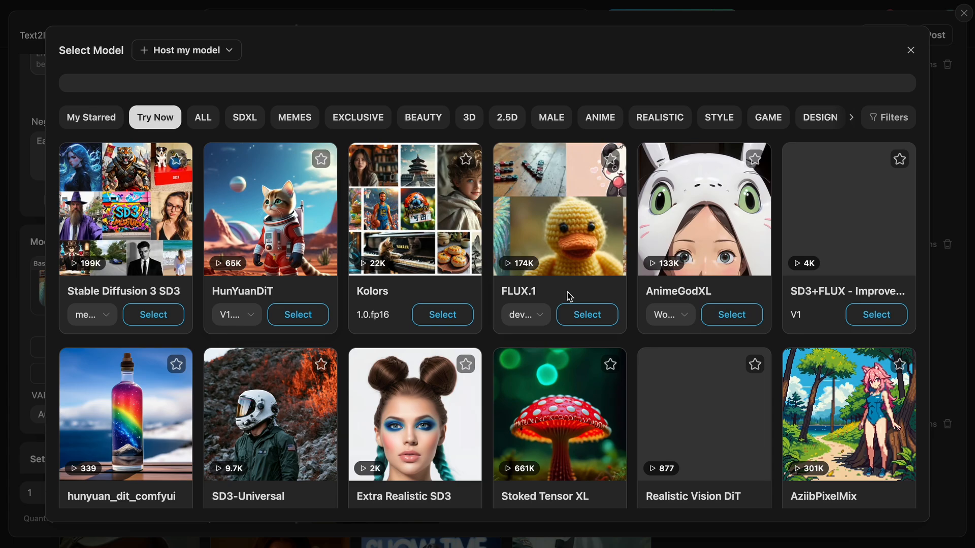
{"action": "left_click", "coordinate": [533, 315]}
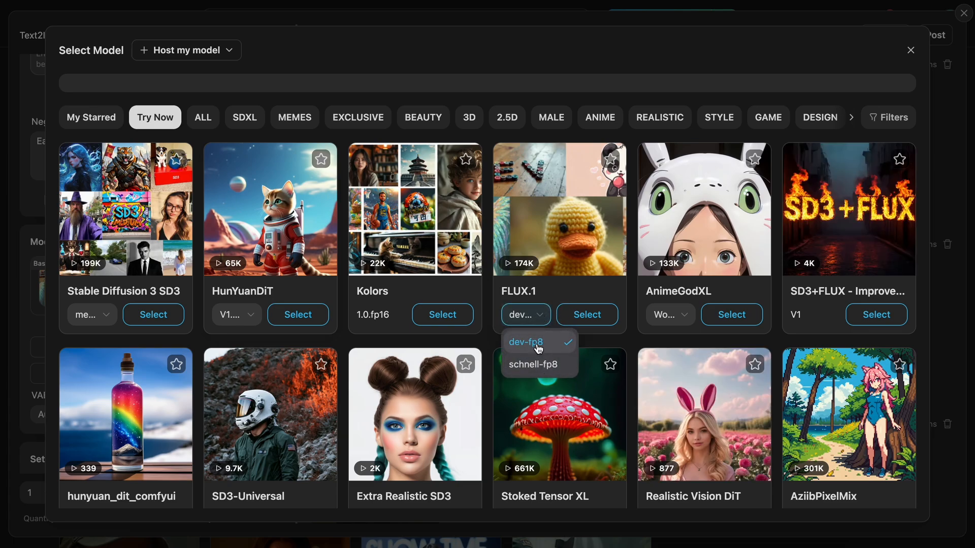
{"action": "left_click", "coordinate": [539, 350]}
{"action": "left_click", "coordinate": [587, 315]}
{"action": "scroll", "coordinate": [218, 421], "scroll_direction": "down", "scroll_amount": 3}
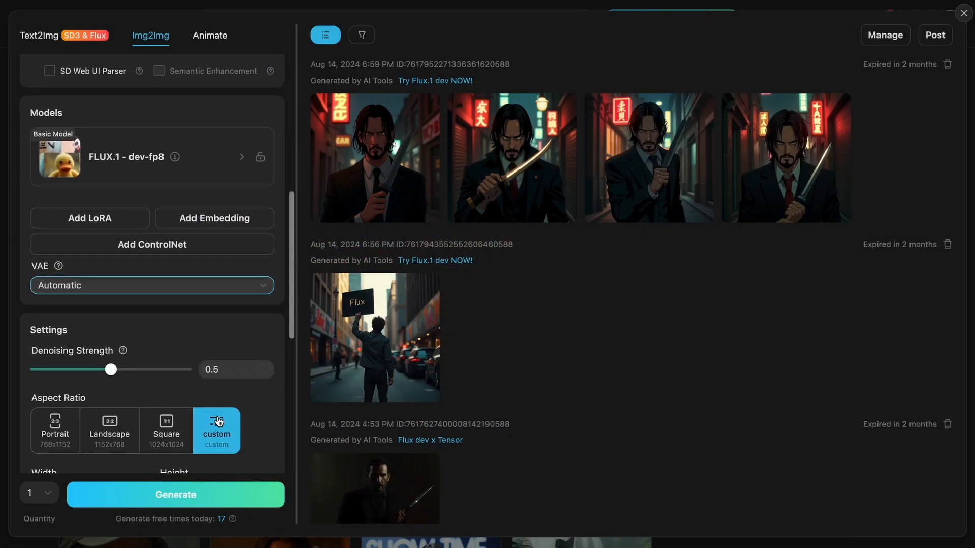
{"action": "scroll", "coordinate": [218, 422], "scroll_direction": "down", "scroll_amount": 3}
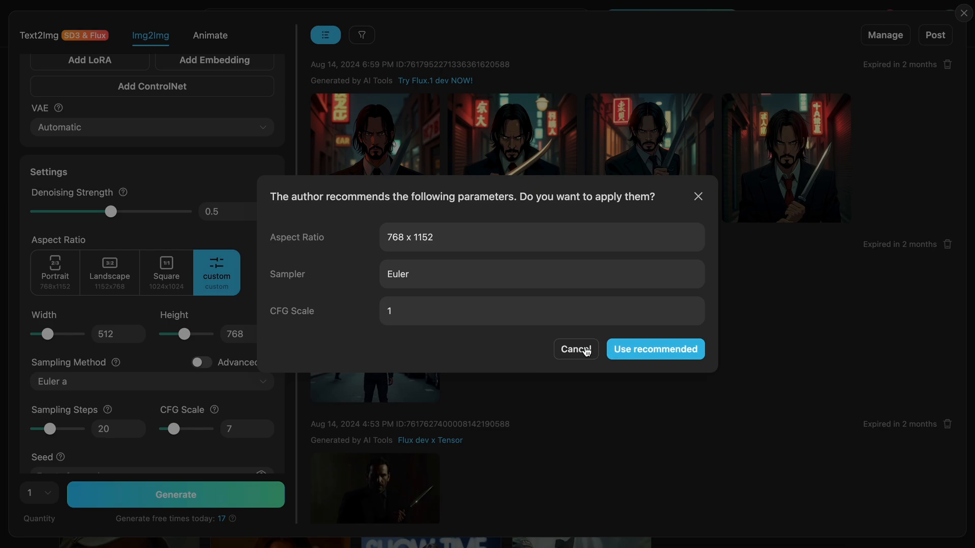
{"action": "left_click", "coordinate": [587, 351]}
- Set the aspect ratio to Square 1024x1024, generate one image from the uploaded photo, and open the result
{"action": "left_click", "coordinate": [146, 277]}
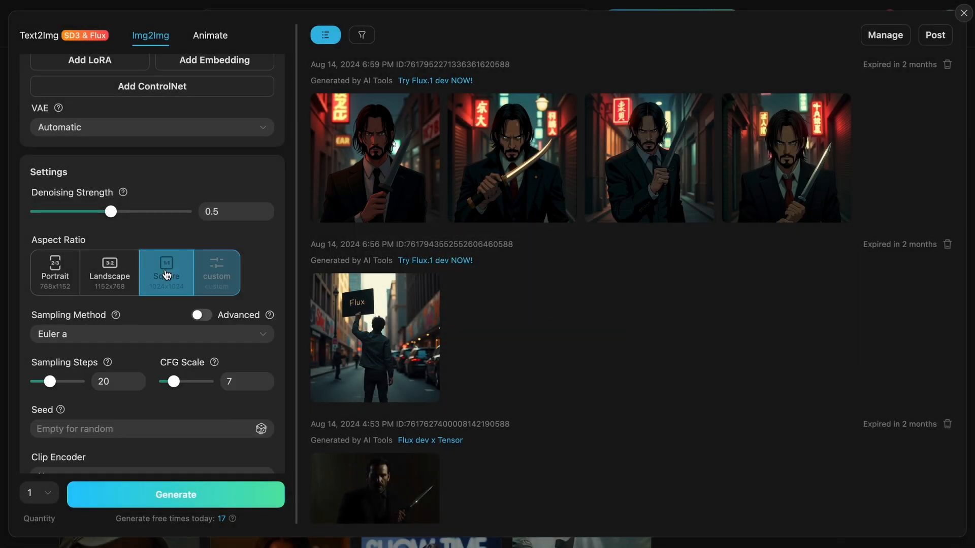
{"action": "scroll", "coordinate": [202, 370], "scroll_direction": "down", "scroll_amount": 3}
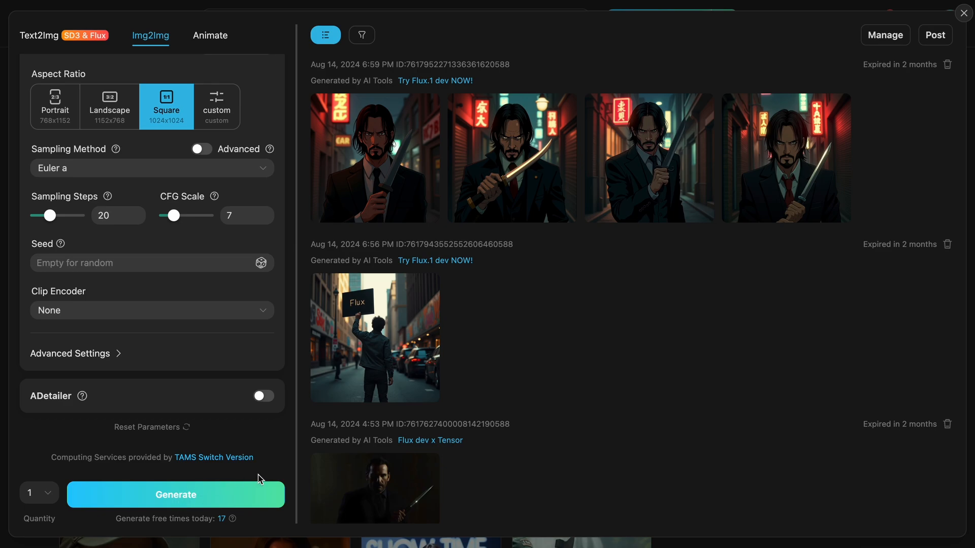
{"action": "left_click", "coordinate": [235, 487]}
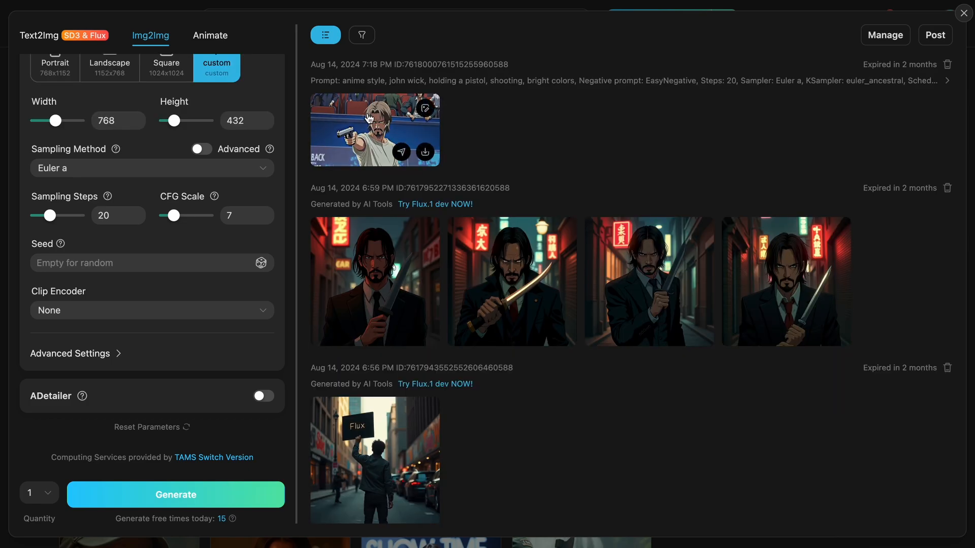
{"action": "left_click", "coordinate": [369, 119]}
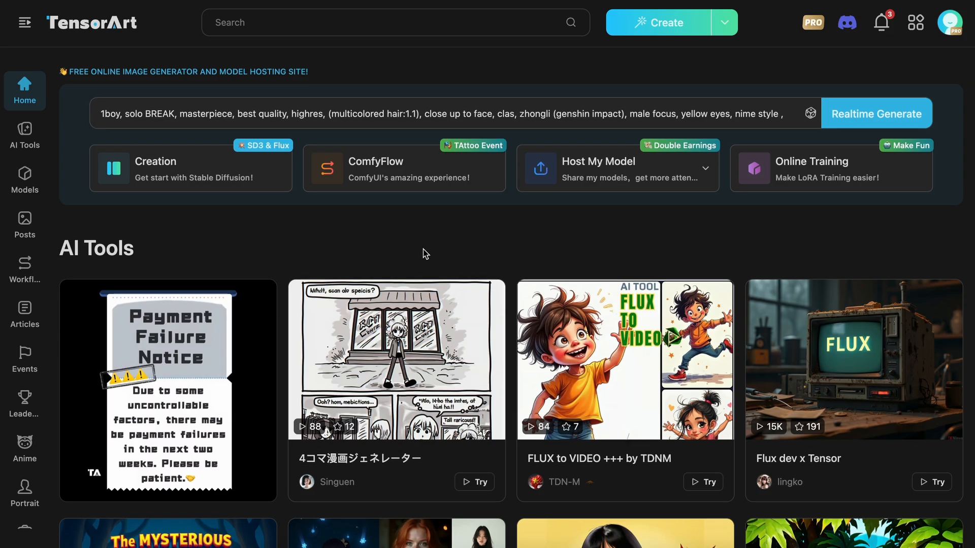
- Look through the home page's AI Tools, Models and Articles sections and return to the start of the page
{"action": "scroll", "coordinate": [425, 254], "scroll_direction": "down", "scroll_amount": 5}
{"action": "scroll", "coordinate": [424, 254], "scroll_direction": "down", "scroll_amount": 8}
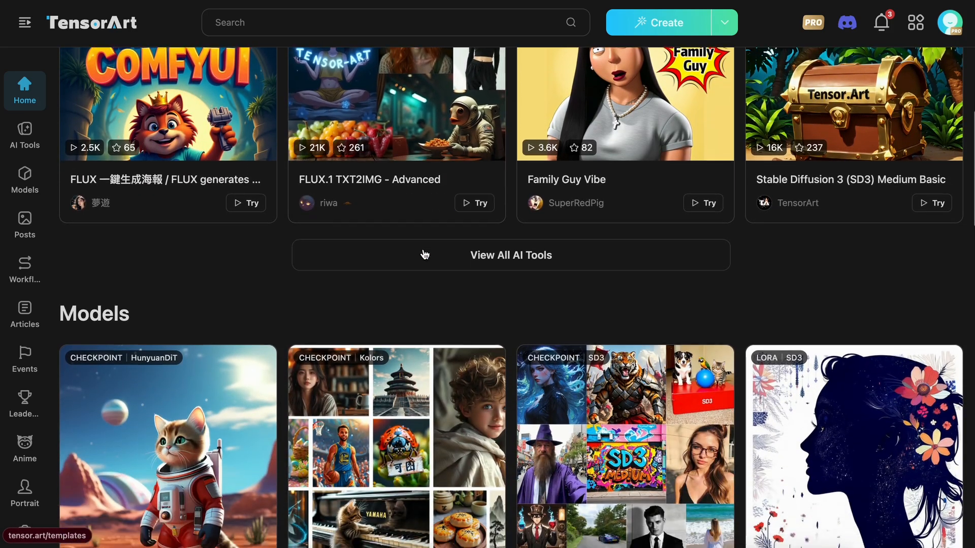
{"action": "scroll", "coordinate": [425, 254], "scroll_direction": "down", "scroll_amount": 10}
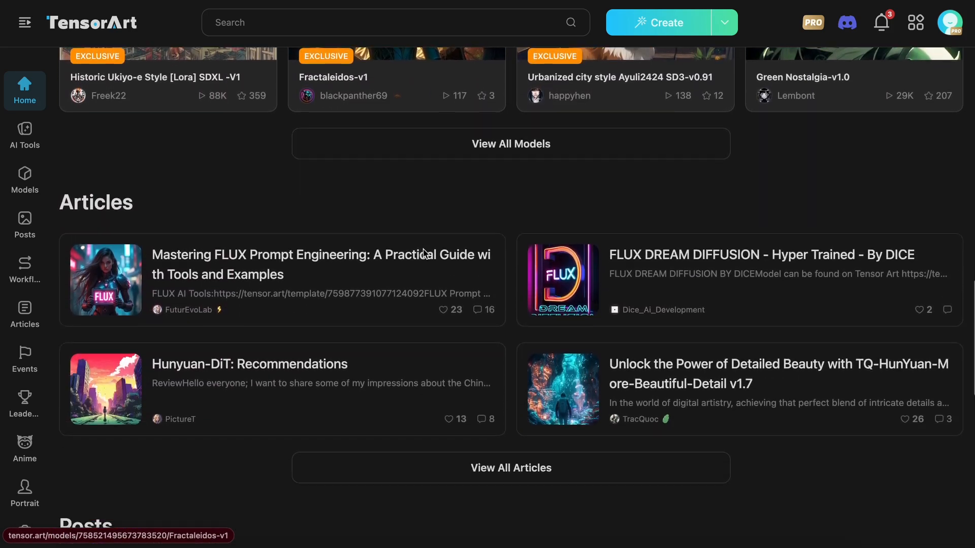
{"action": "scroll", "coordinate": [253, 260], "scroll_direction": "up", "scroll_amount": 18}
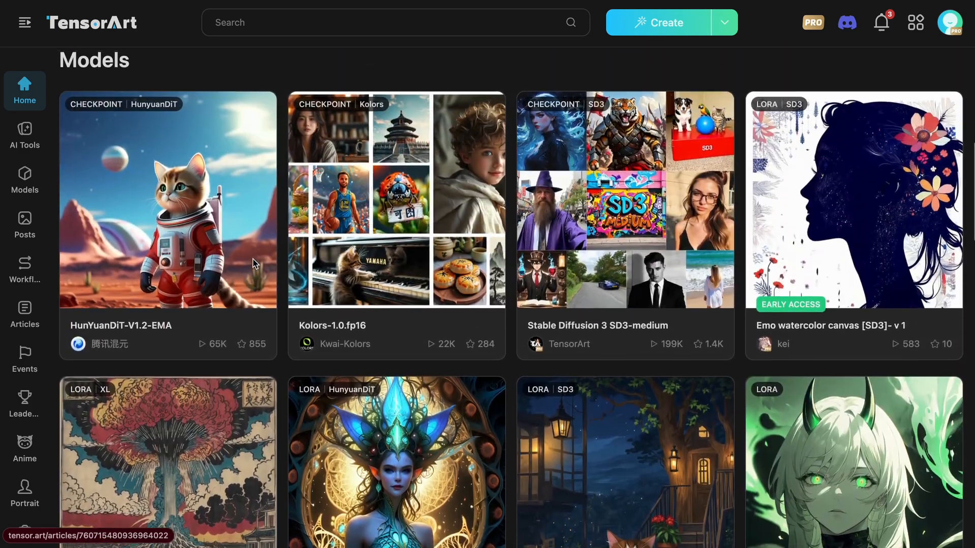
{"action": "scroll", "coordinate": [254, 264], "scroll_direction": "up", "scroll_amount": 2}
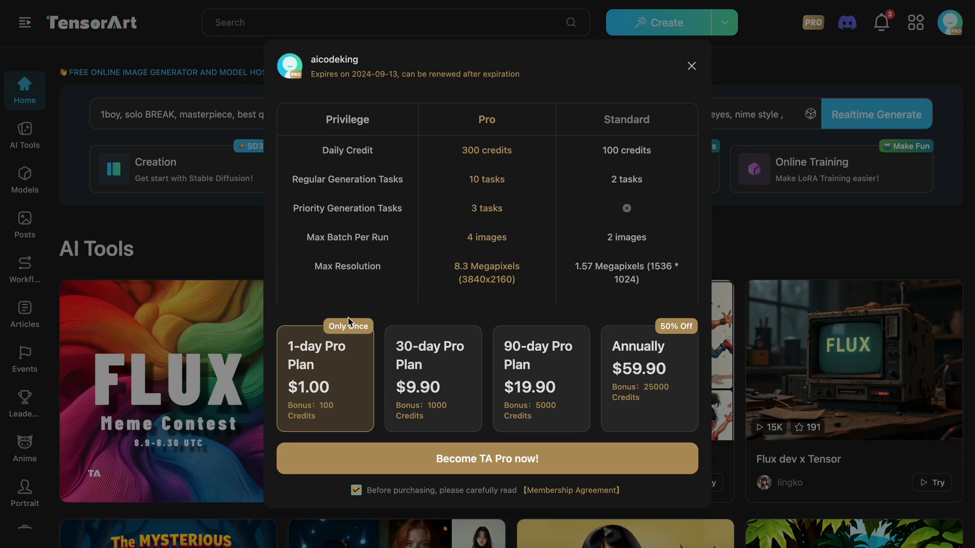
- Open the FLUX Meme Contest event and read through its rules, awards and instructions for claiming rewards
{"action": "left_click", "coordinate": [218, 376]}
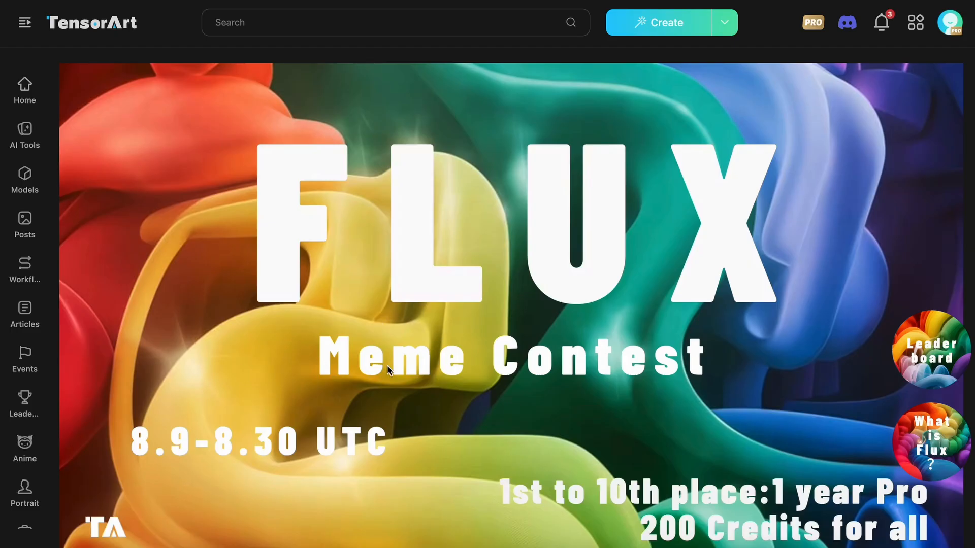
{"action": "scroll", "coordinate": [387, 365], "scroll_direction": "down", "scroll_amount": 20}
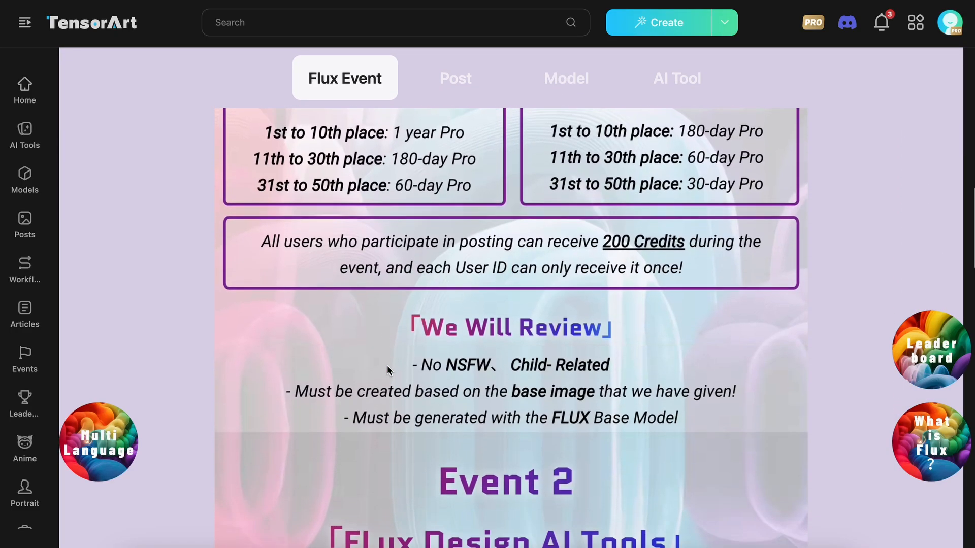
{"action": "scroll", "coordinate": [387, 365], "scroll_direction": "down", "scroll_amount": 20}
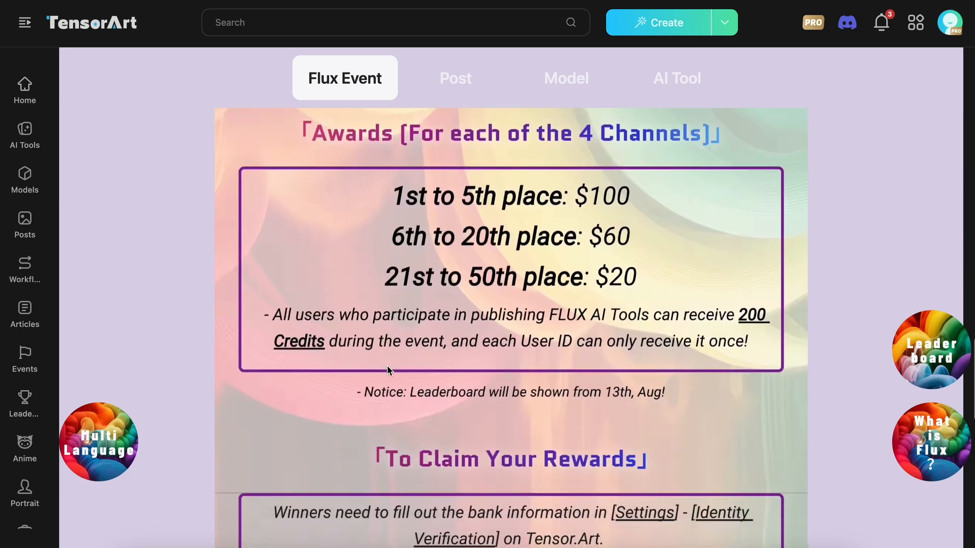
{"action": "scroll", "coordinate": [387, 366], "scroll_direction": "down", "scroll_amount": 2}
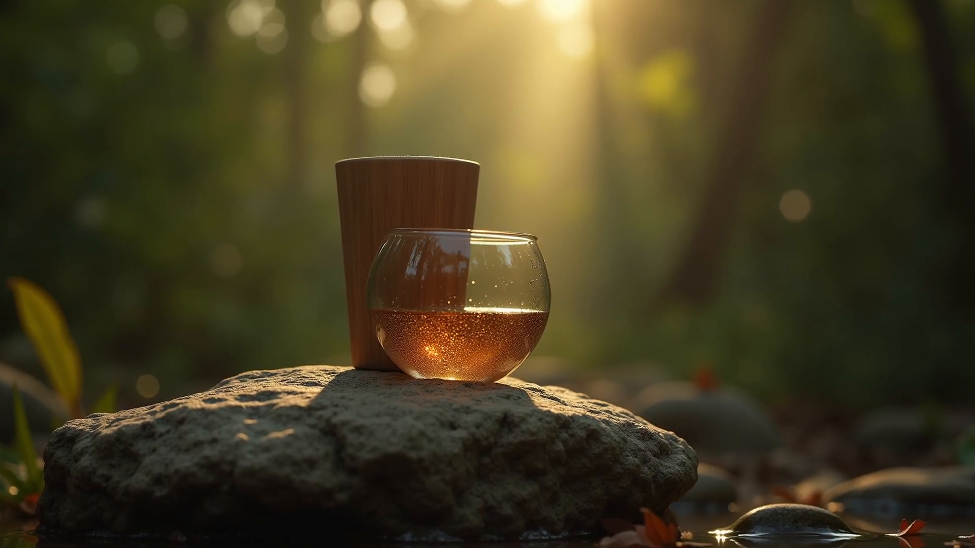